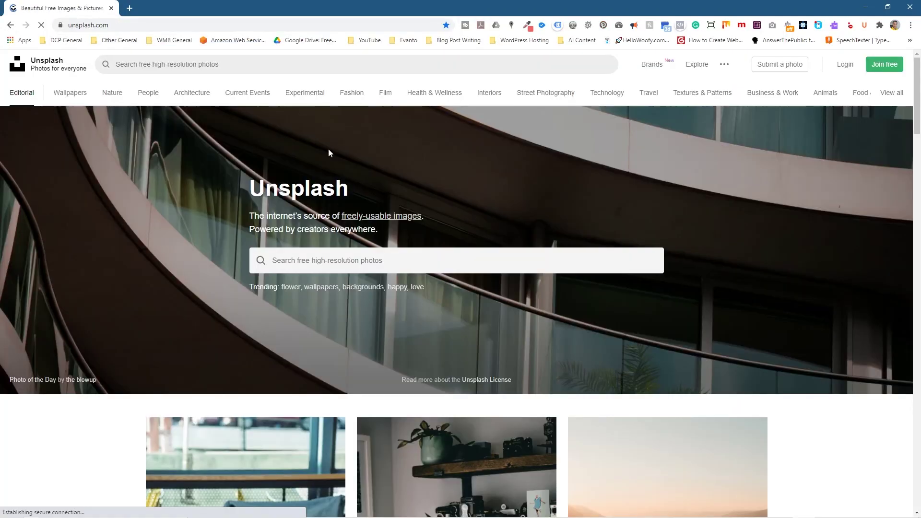
# - Search Unsplash for "face" and open the photo of the laughing woman in a red sweater
pyautogui.click(319, 259)
pyautogui.write('face')
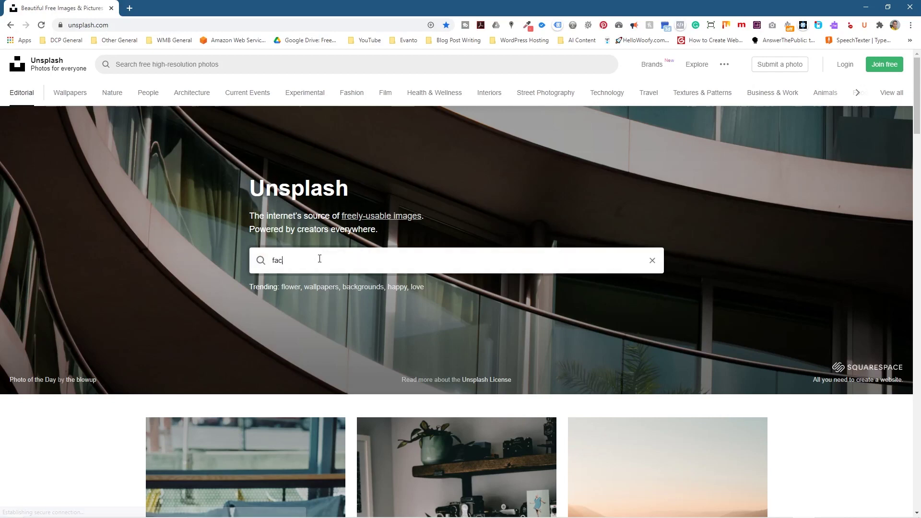
pyautogui.press('Return')
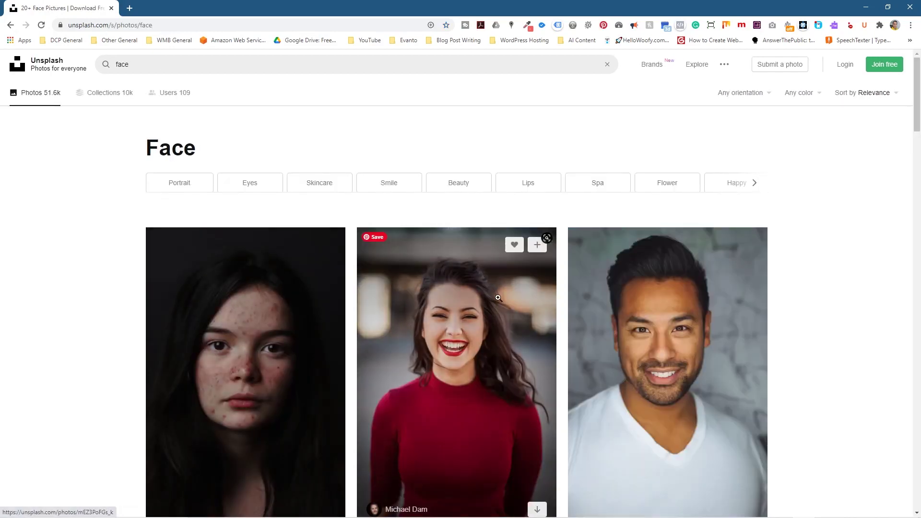
pyautogui.scroll(-8, 478, 336)
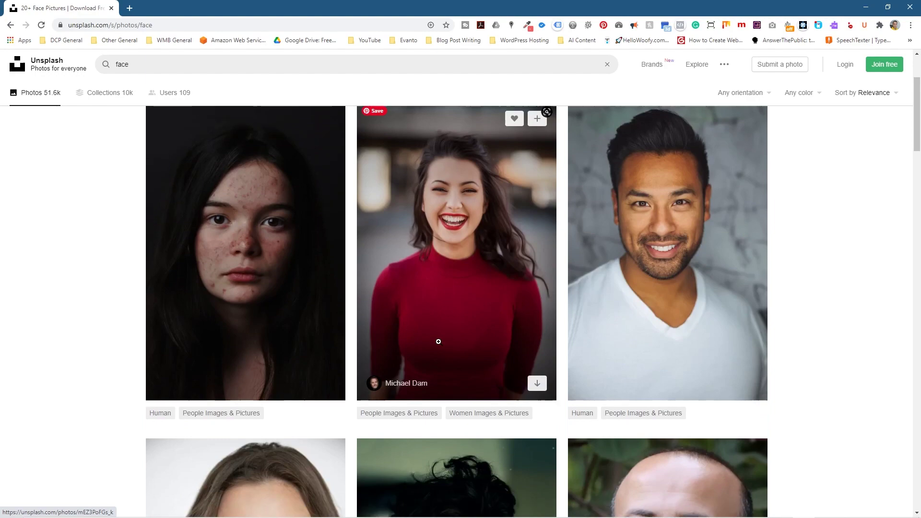
pyautogui.scroll(6, 349, 319)
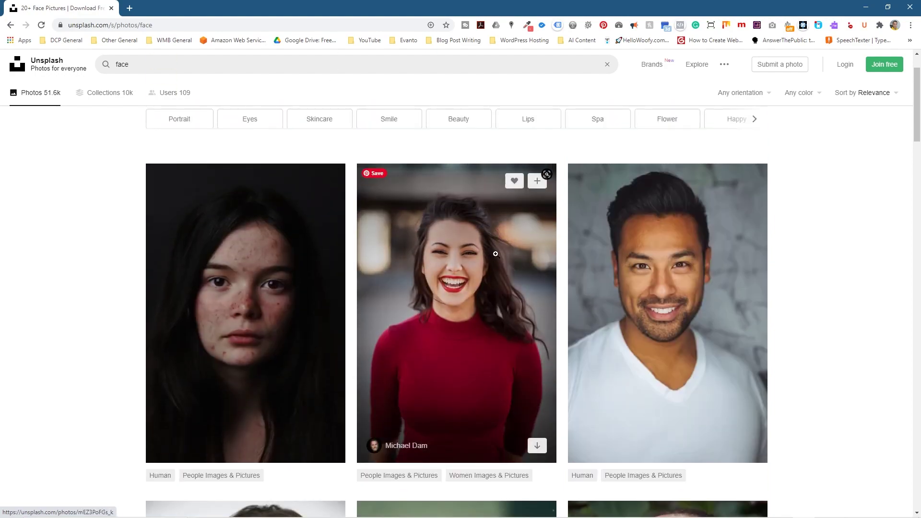
pyautogui.click(495, 254)
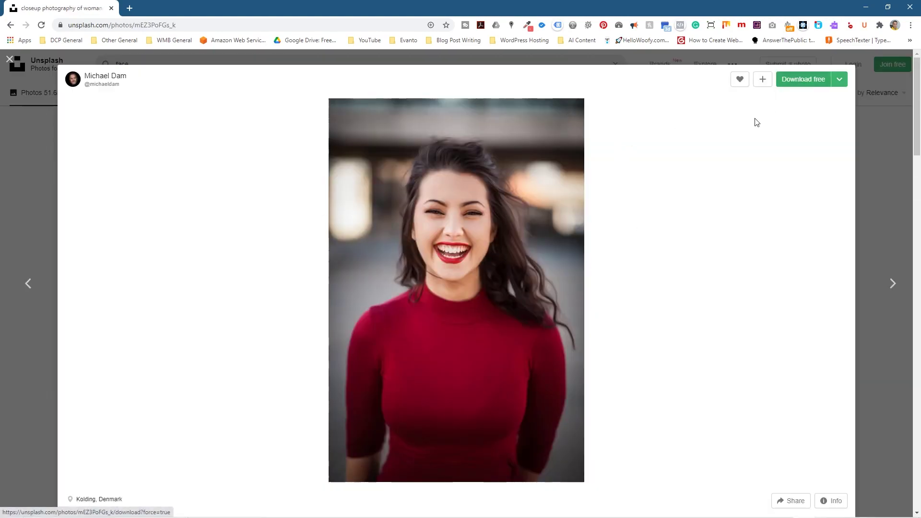
# - Download the portrait and copy it into the "How to crop an image into a circle" folder, placed beside the browser
pyautogui.press('super+Left')
pyautogui.doubleClick(905, 18)
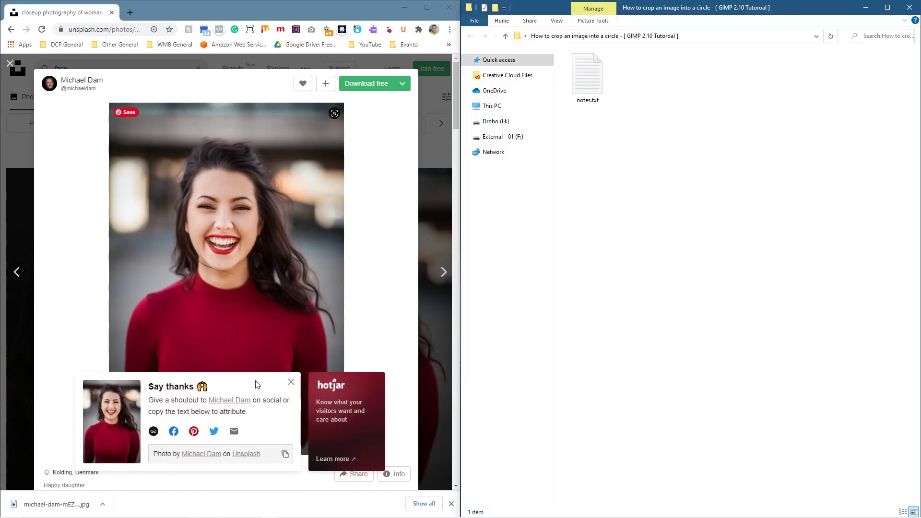
pyautogui.moveTo(68, 501); pyautogui.dragTo(691, 201)
# - Launch GIMP and close the browser window with the Unsplash photo
pyautogui.press('super')
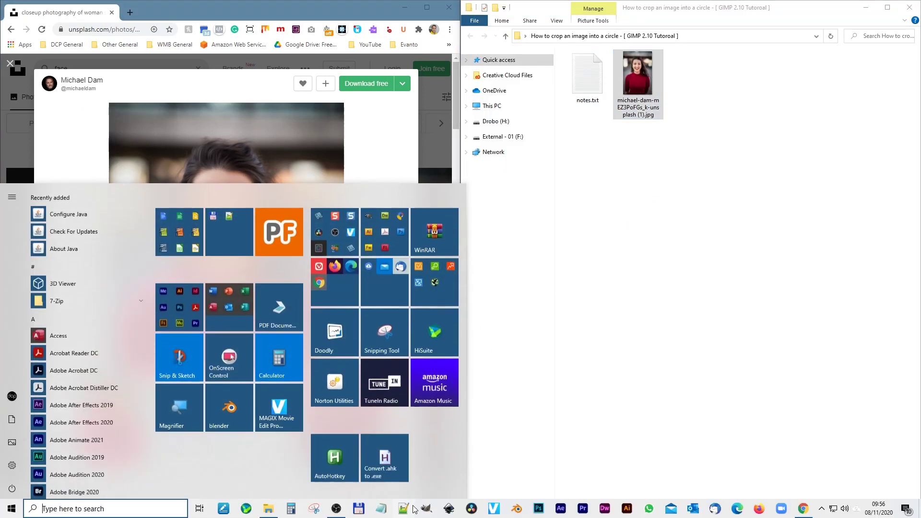
pyautogui.click(426, 508)
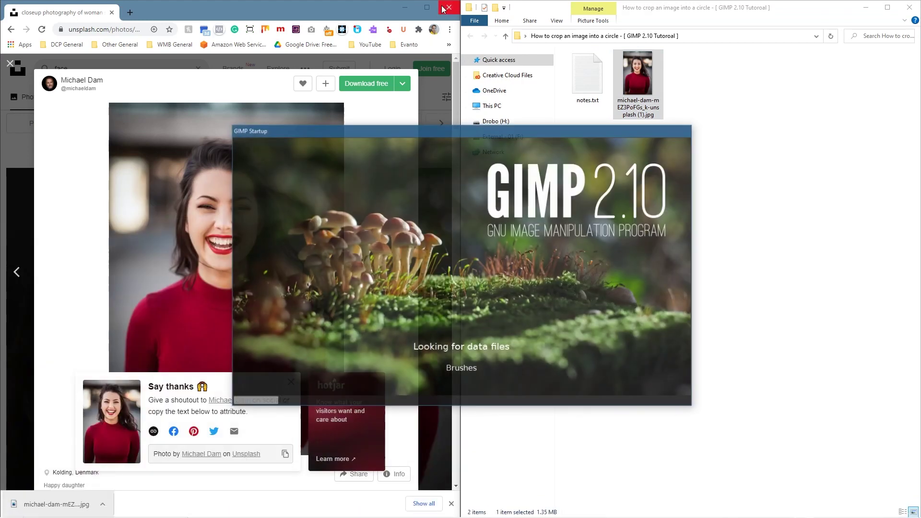
pyautogui.click(443, 7)
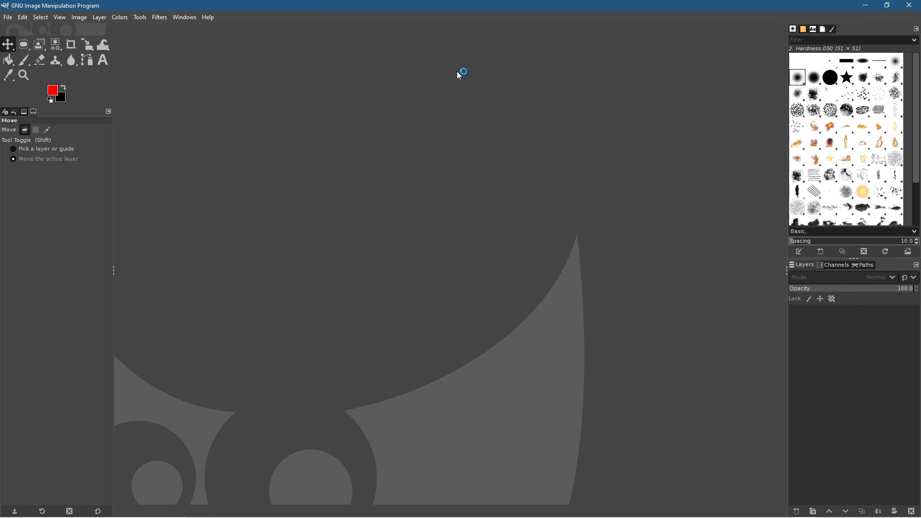
# - Start a new image and set its width and height to 400 px
pyautogui.click(8, 17)
pyautogui.click(17, 28)
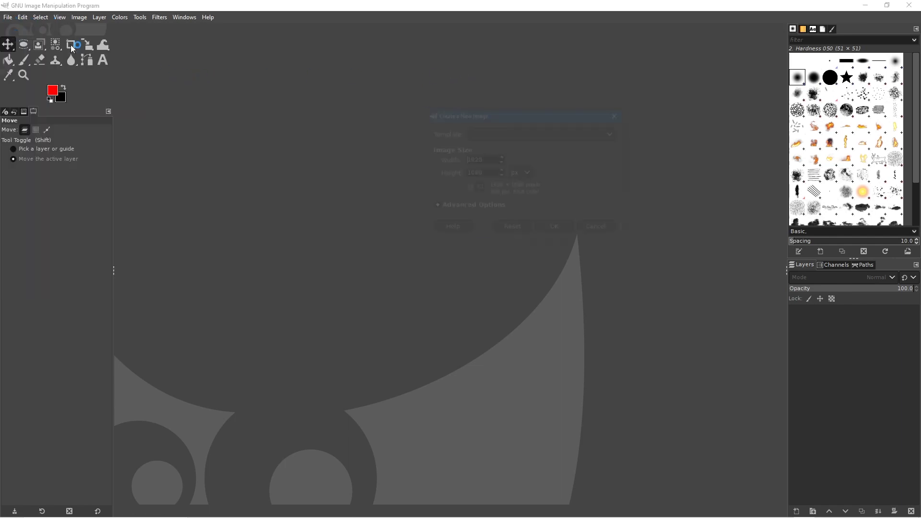
pyautogui.doubleClick(484, 160)
pyautogui.write('400')
pyautogui.press('Tab')
pyautogui.write('400')
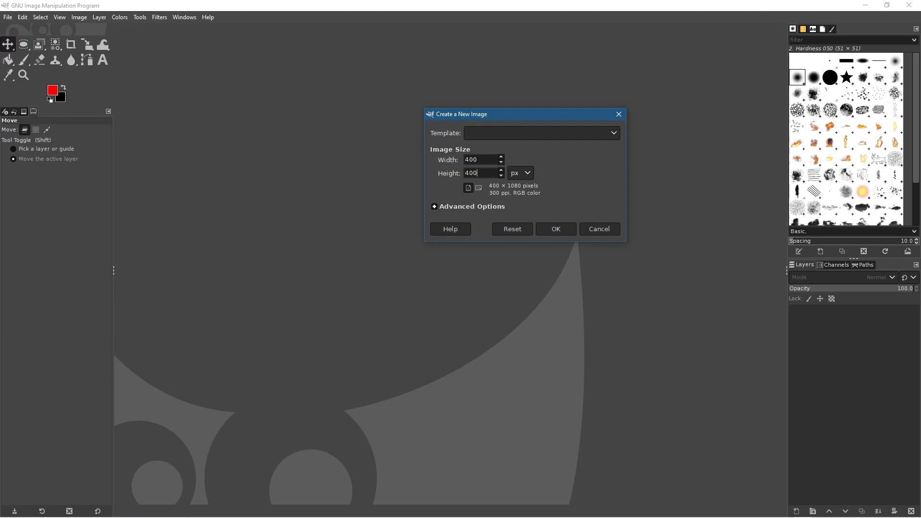
# - Set the new image's X and Y resolution to 72 pixels/in, fill it with Transparency and create it
pyautogui.click(462, 206)
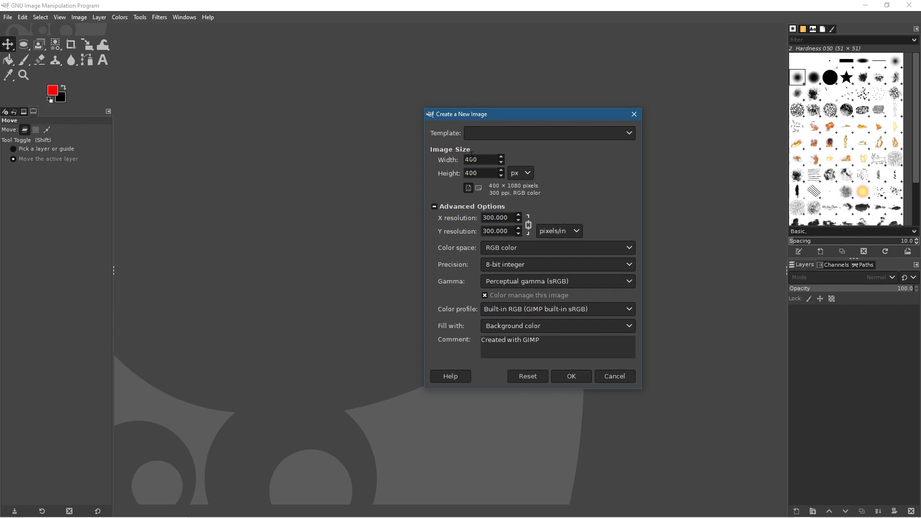
pyautogui.tripleClick(513, 217)
pyautogui.write('72')
pyautogui.click(493, 231)
pyautogui.click(511, 327)
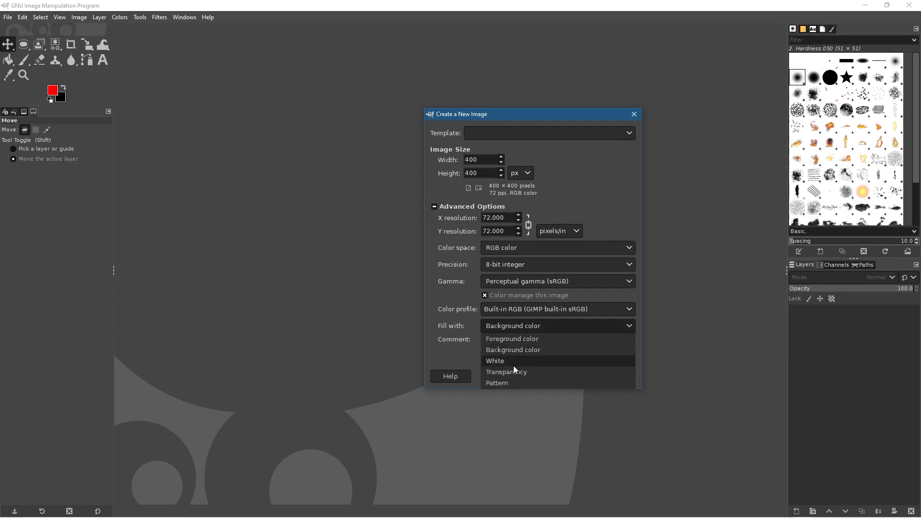
pyautogui.click(513, 373)
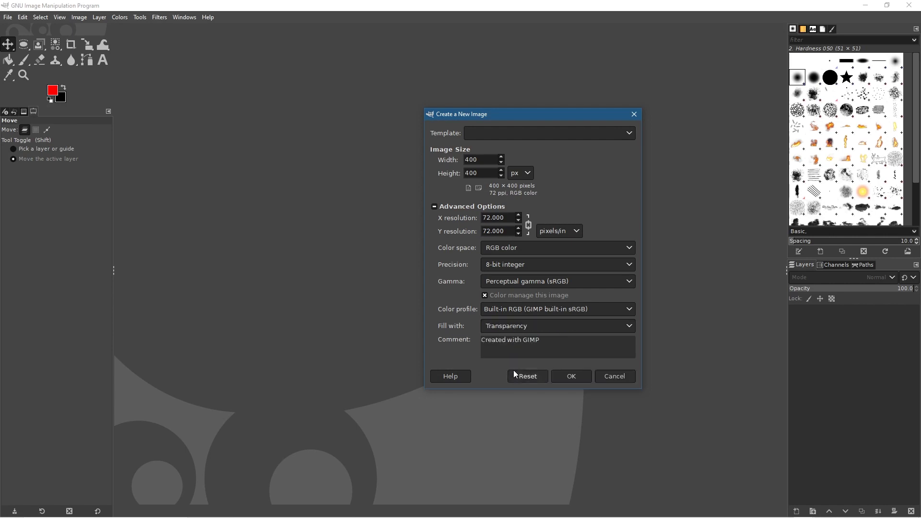
pyautogui.click(577, 376)
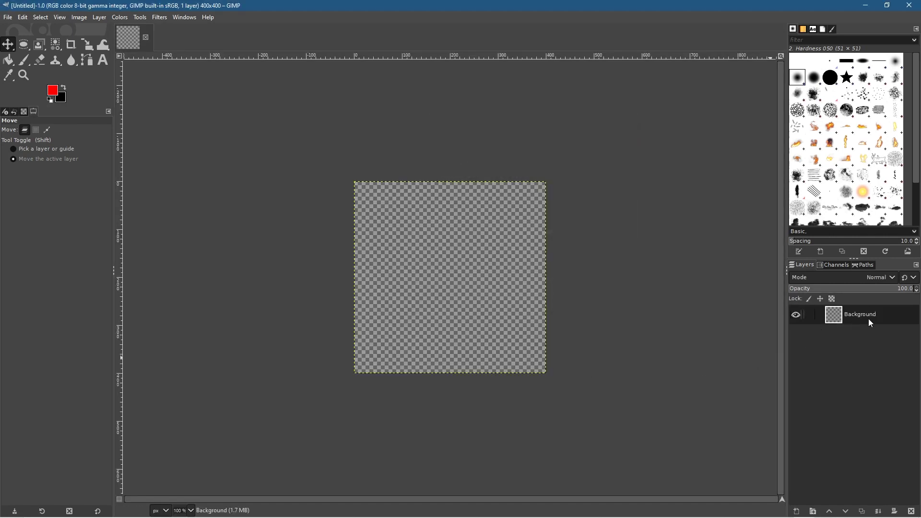
# - Switch to File Explorer and add the downloaded portrait to the blank GIMP canvas as a layer, undoing any accidental shift
pyautogui.hotkey('alt', 'Tab')
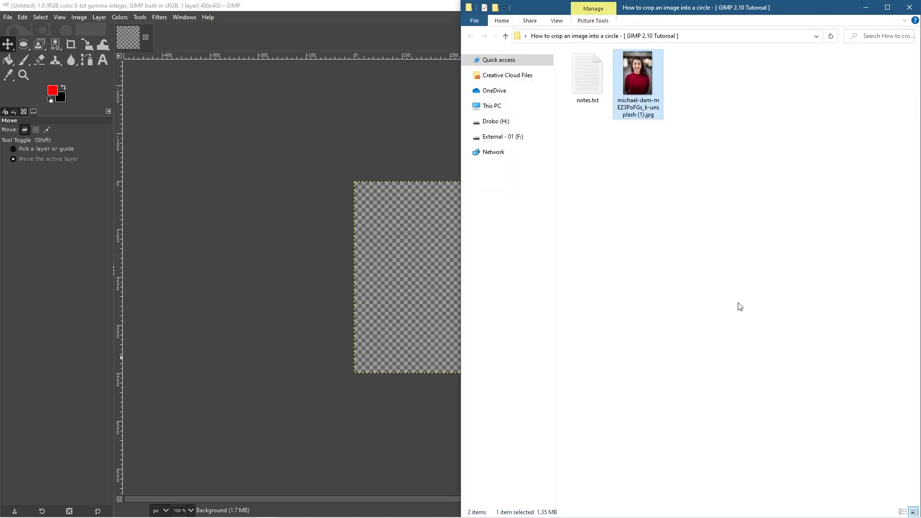
pyautogui.moveTo(647, 81); pyautogui.dragTo(391, 243)
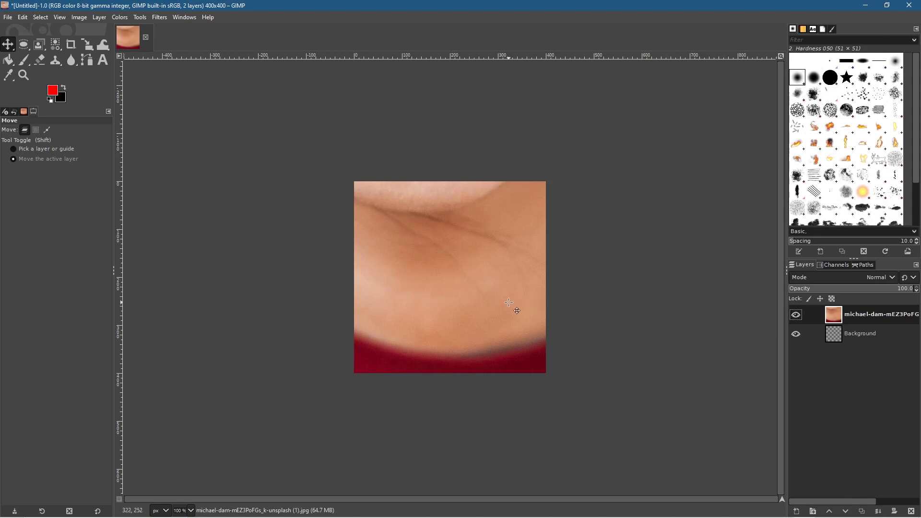
pyautogui.scroll(-1, 509, 303)
pyautogui.scroll(-5, 509, 303)
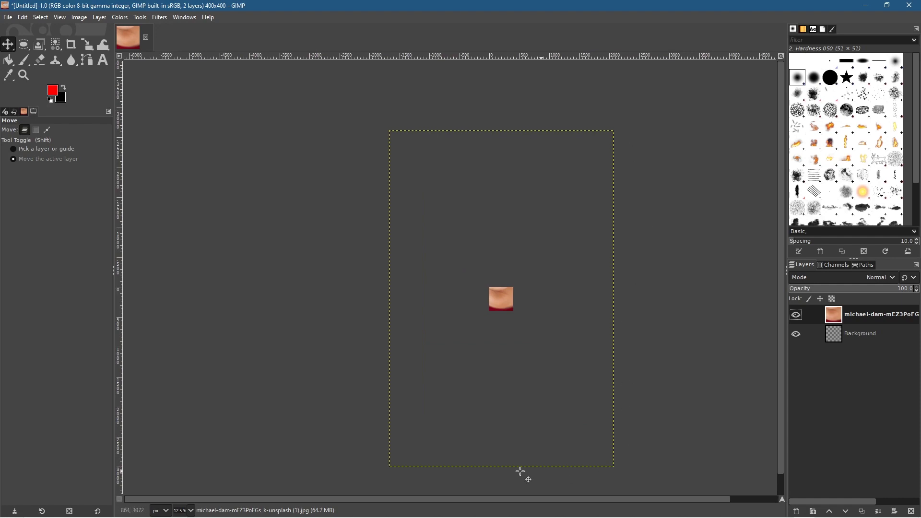
pyautogui.moveTo(520, 475); pyautogui.dragTo(464, 453)
pyautogui.hotkey('ctrl', 'z')
# - Start the Scale tool on the portrait layer, set the preview image opacity to 40.1 and shrink the layer to about 486 × 729 px
pyautogui.moveTo(88, 49)
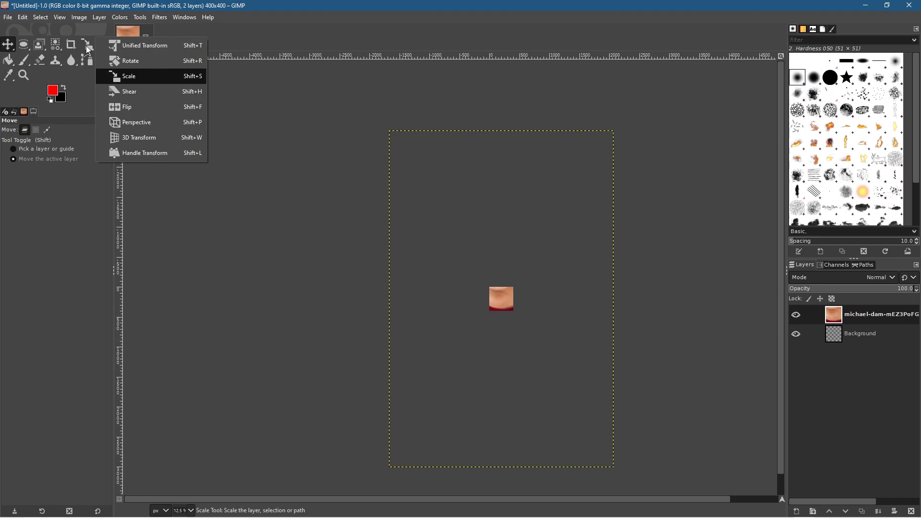
pyautogui.click(130, 78)
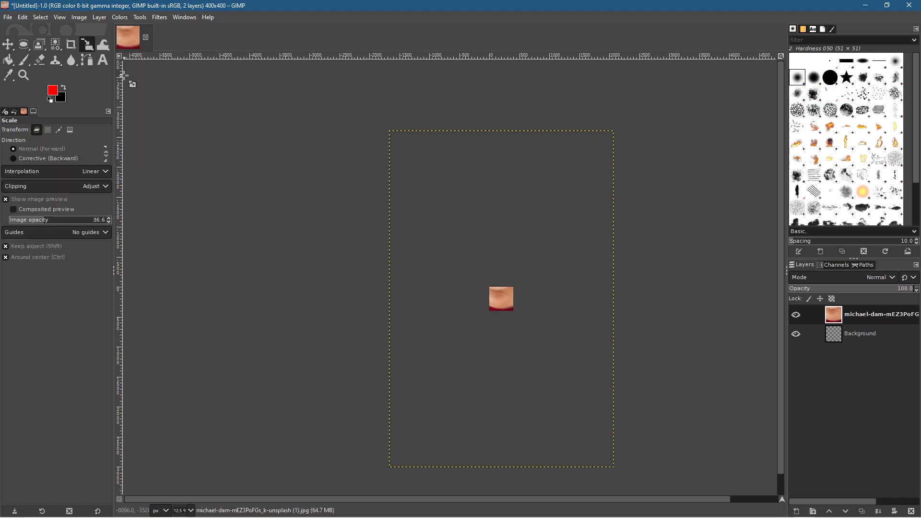
pyautogui.click(428, 169)
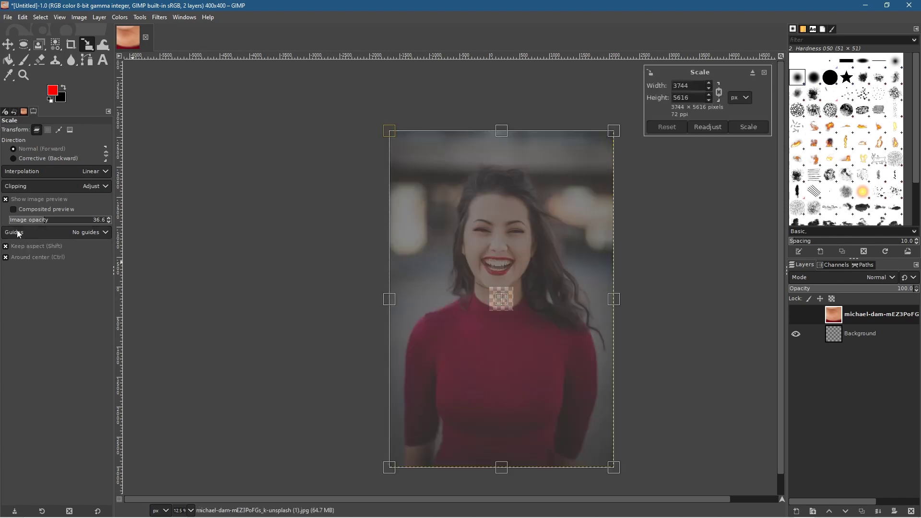
pyautogui.moveTo(54, 221)
pyautogui.mouseDown()
pyautogui.moveTo(91, 222)
pyautogui.moveTo(40, 224)
pyautogui.mouseUp()
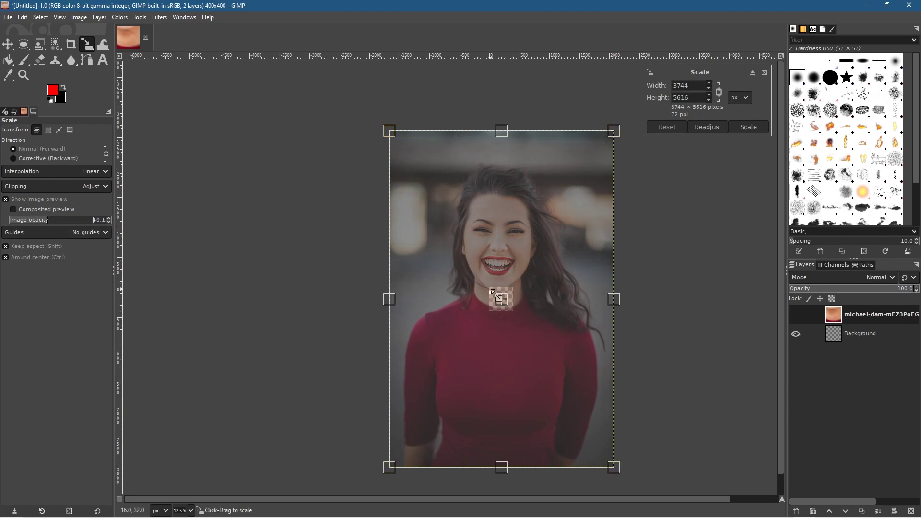
pyautogui.moveTo(392, 140); pyautogui.dragTo(763, 308)
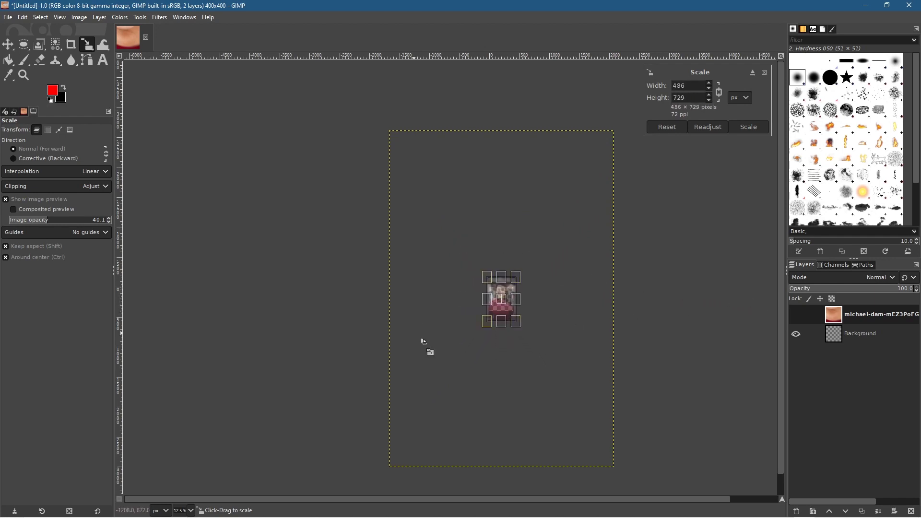
# - Shrink the portrait further to about 431 × 647 px and move it down so the head and shoulders fill the canvas
pyautogui.scroll(-1, 504, 293)
pyautogui.hscroll(1, 503, 293)
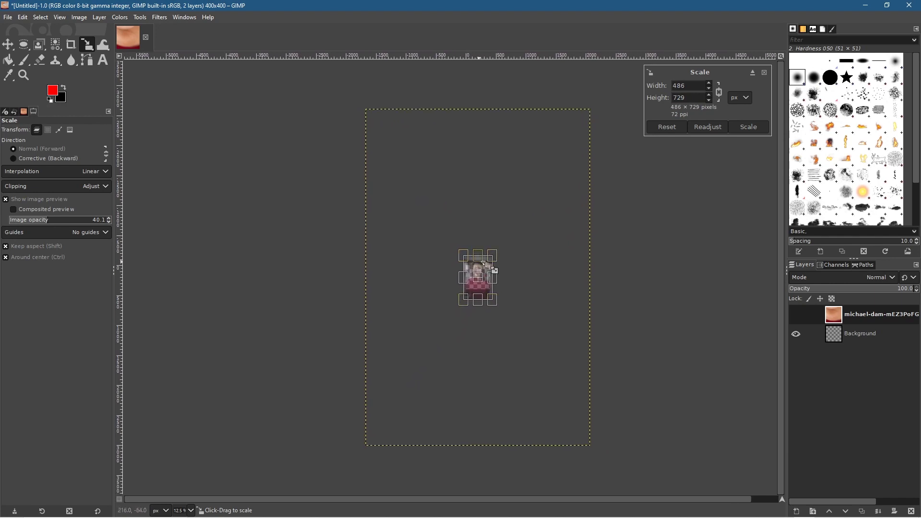
pyautogui.scroll(5, 476, 303)
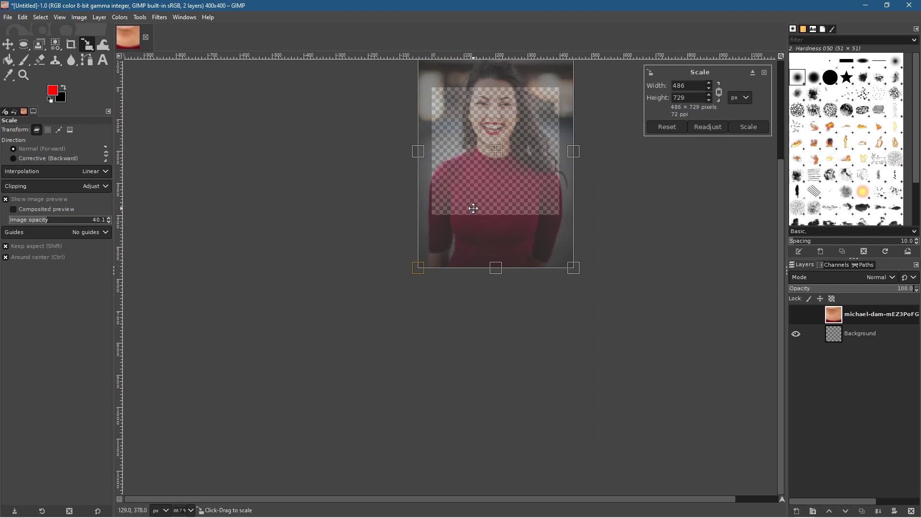
pyautogui.scroll(5, 473, 208)
pyautogui.hscroll(1, 465, 281)
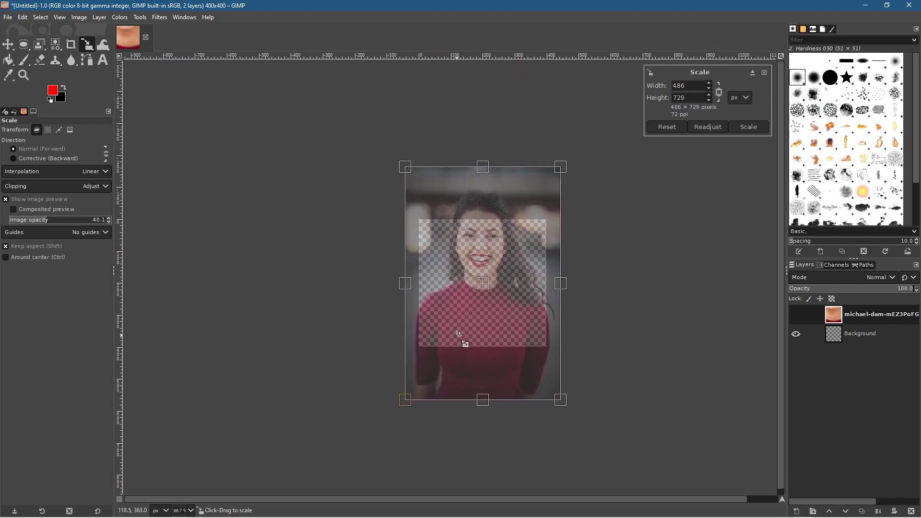
pyautogui.scroll(1, 462, 343)
pyautogui.scroll(1, 439, 332)
pyautogui.hscroll(1, 440, 333)
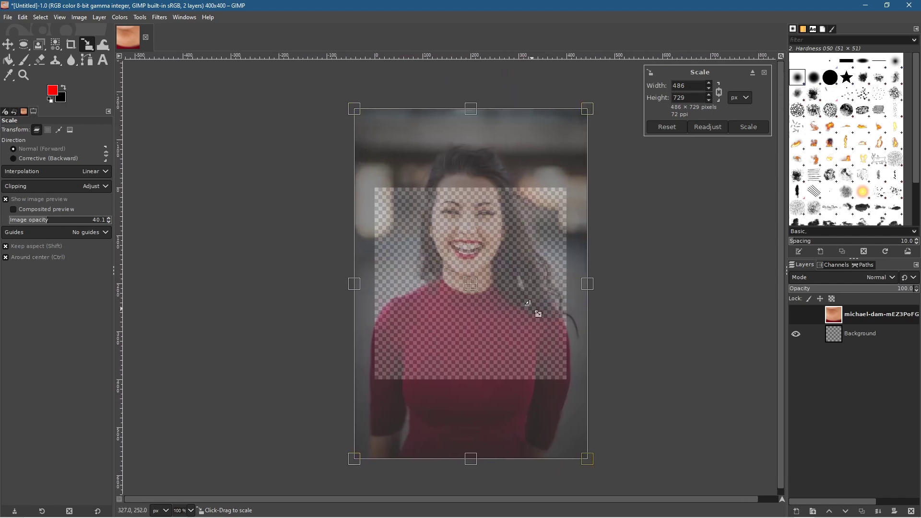
pyautogui.moveTo(588, 113); pyautogui.dragTo(543, 138)
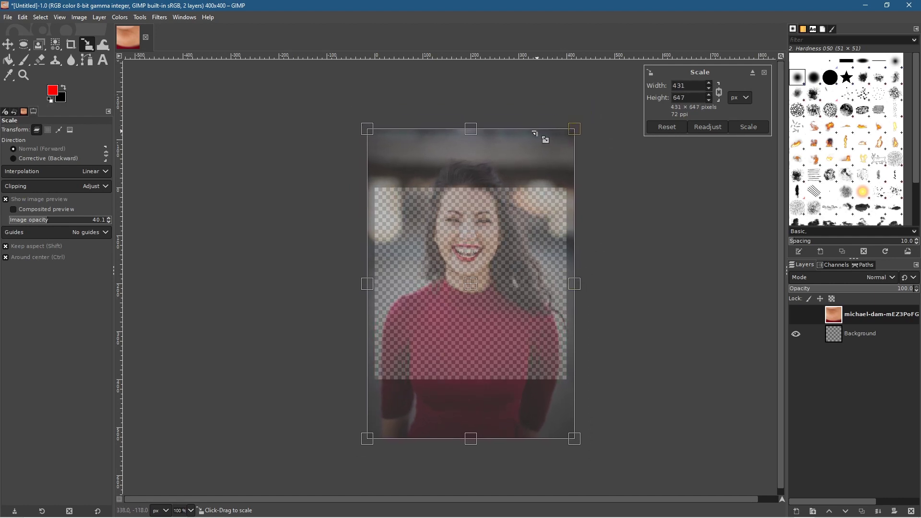
pyautogui.moveTo(480, 294); pyautogui.dragTo(478, 341)
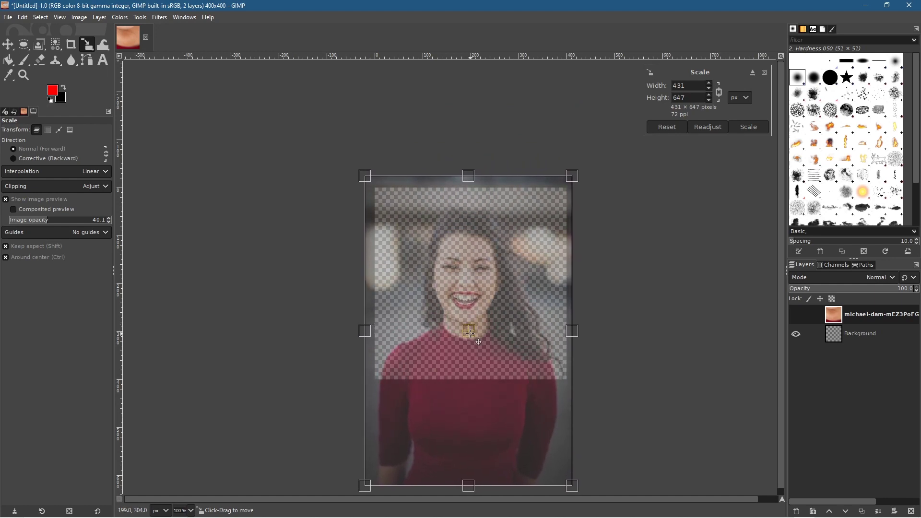
# - Raise the preview image opacity to 61.4, adjust the portrait to about 433 × 650 px, centre the face and apply the scaling
pyautogui.moveTo(58, 222); pyautogui.dragTo(71, 225)
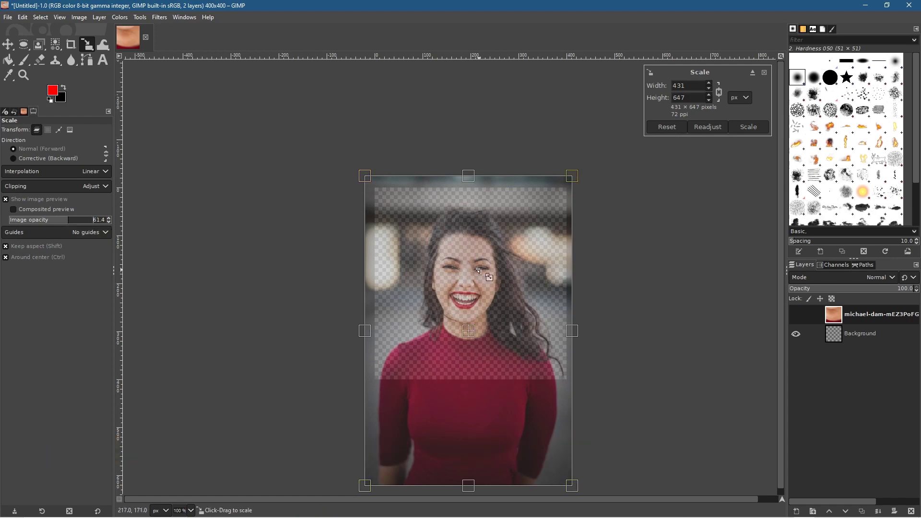
pyautogui.moveTo(469, 330); pyautogui.dragTo(478, 336)
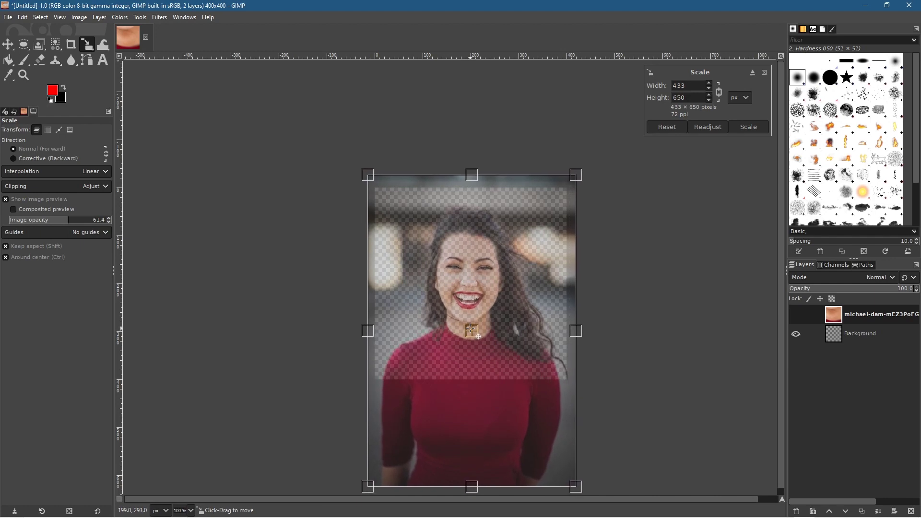
pyautogui.click(757, 128)
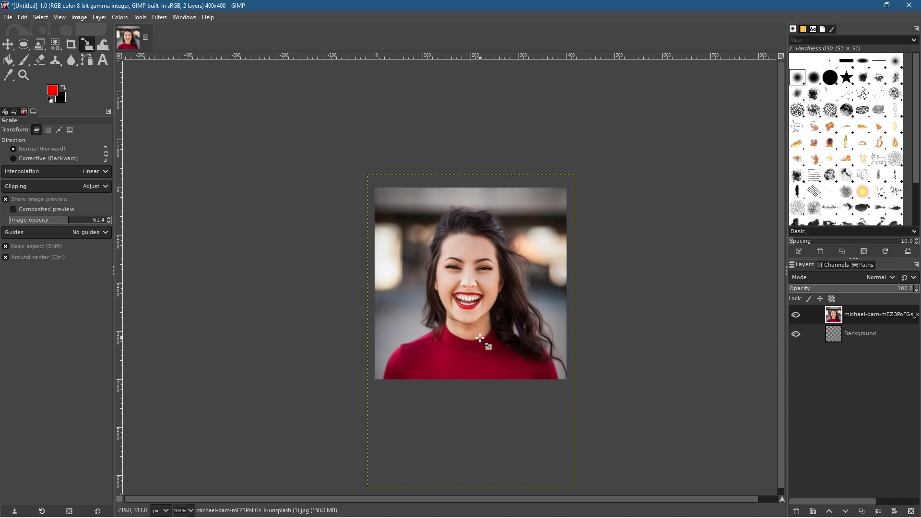
pyautogui.click(844, 314)
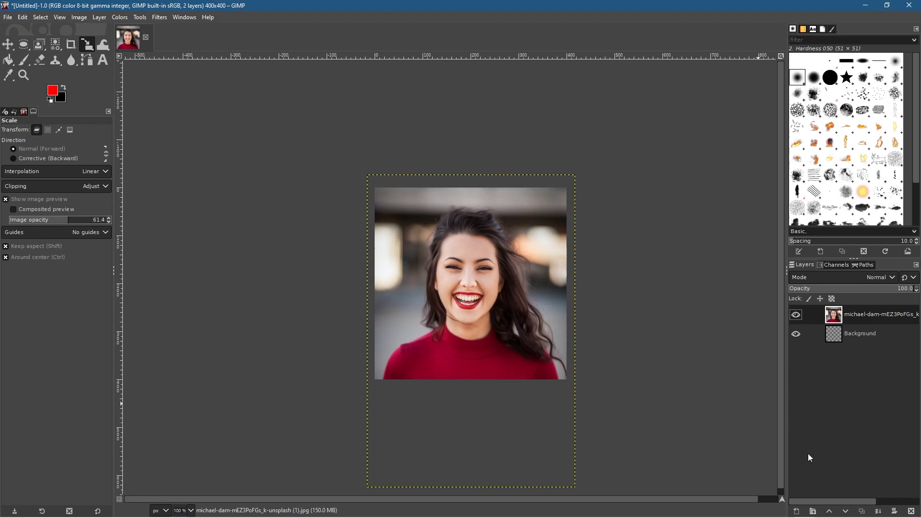
pyautogui.click(798, 514)
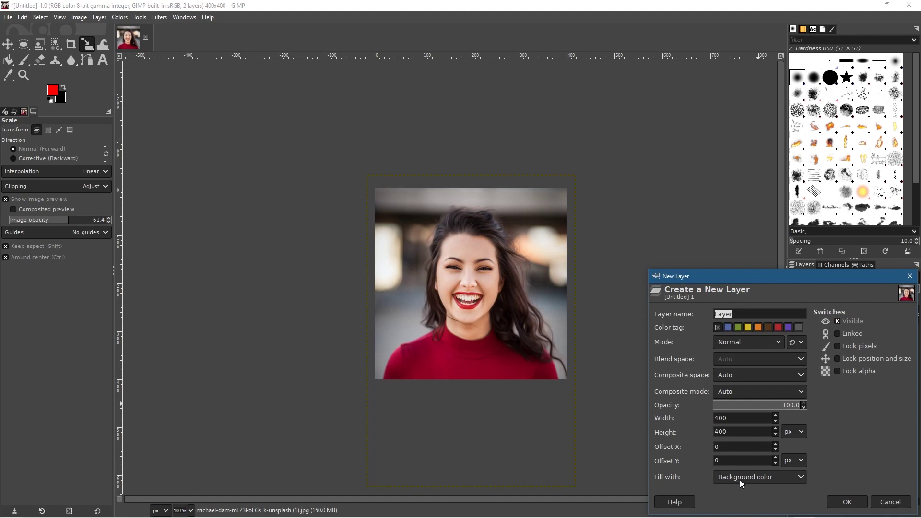
pyautogui.click(891, 502)
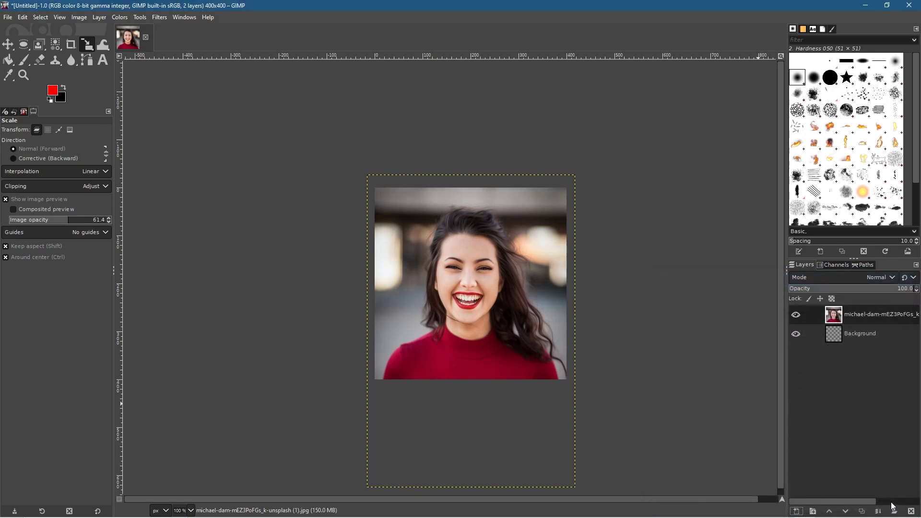
# - Set the background colour to black (000000) and the foreground colour to white (ffffff)
pyautogui.click(61, 98)
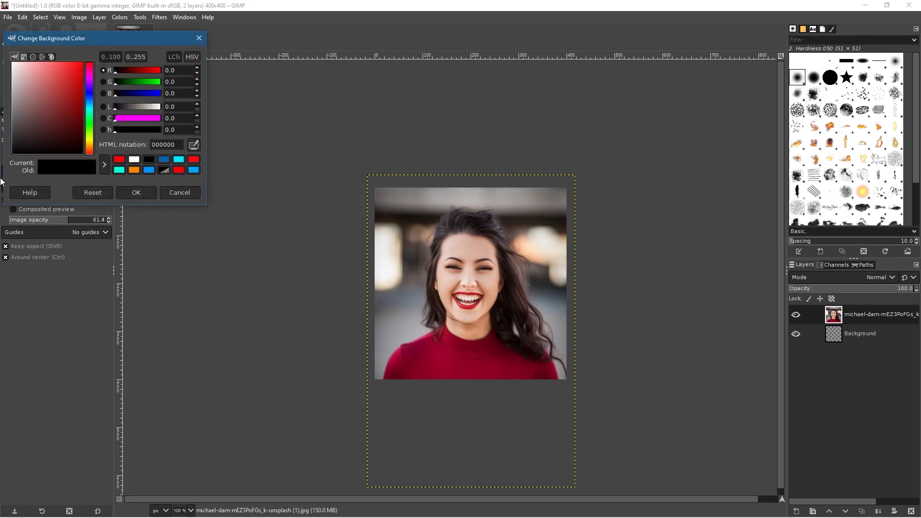
pyautogui.moveTo(54, 132); pyautogui.dragTo(2, 204)
pyautogui.click(138, 193)
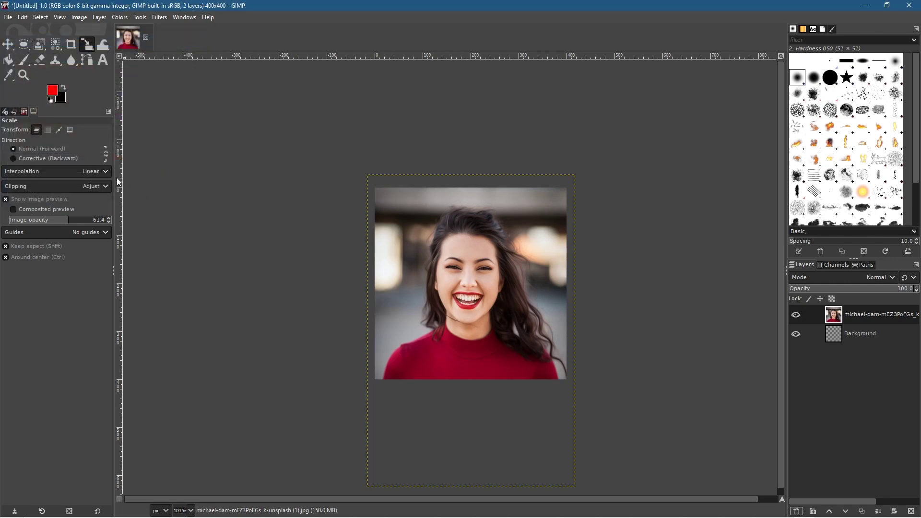
pyautogui.click(53, 91)
pyautogui.moveTo(57, 137); pyautogui.dragTo(57, 123)
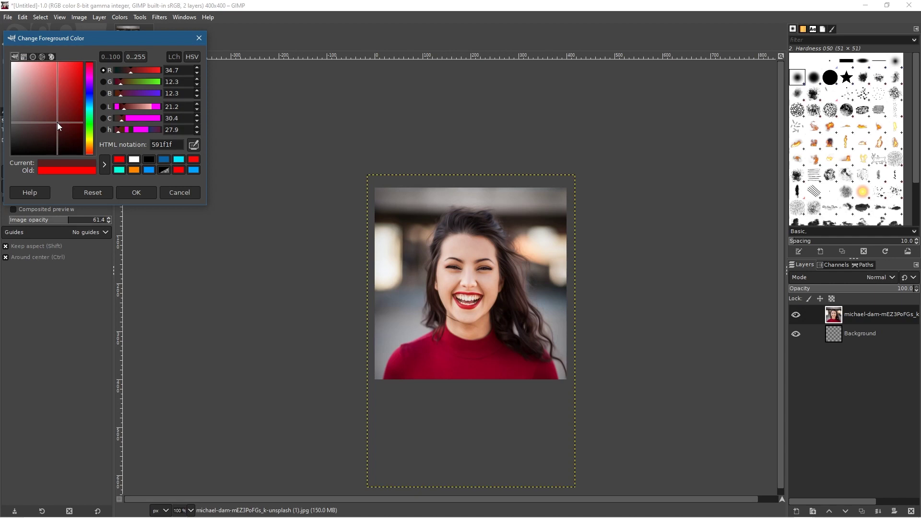
pyautogui.moveTo(56, 122); pyautogui.dragTo(1, 50)
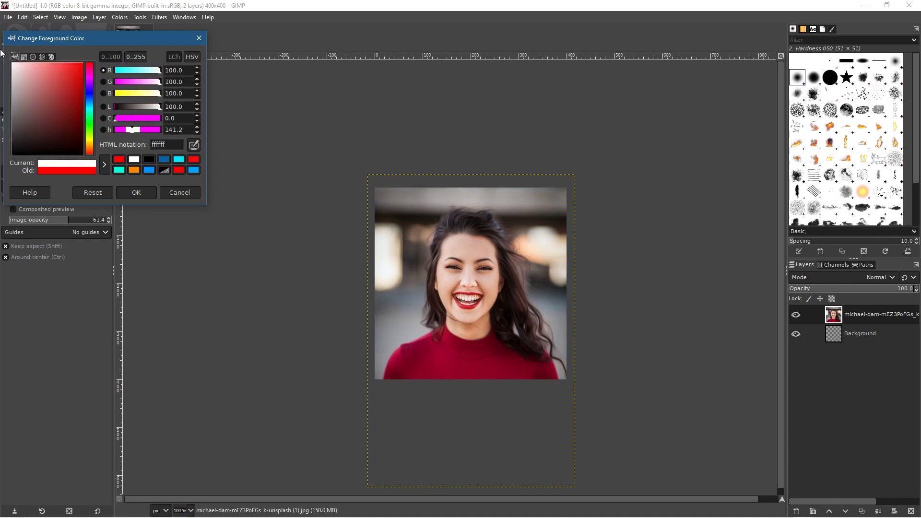
pyautogui.click(136, 192)
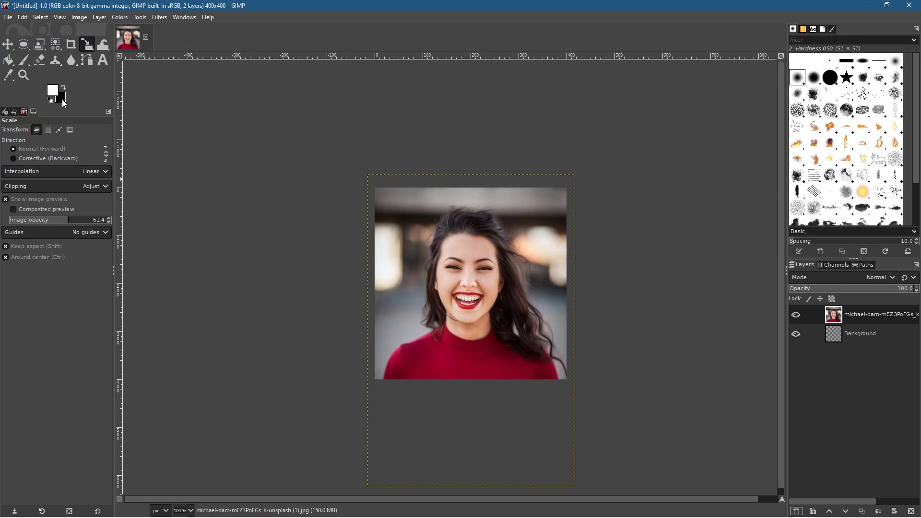
# - Add a 400 × 400 px layer above the portrait, filled with the background colour
pyautogui.click(796, 514)
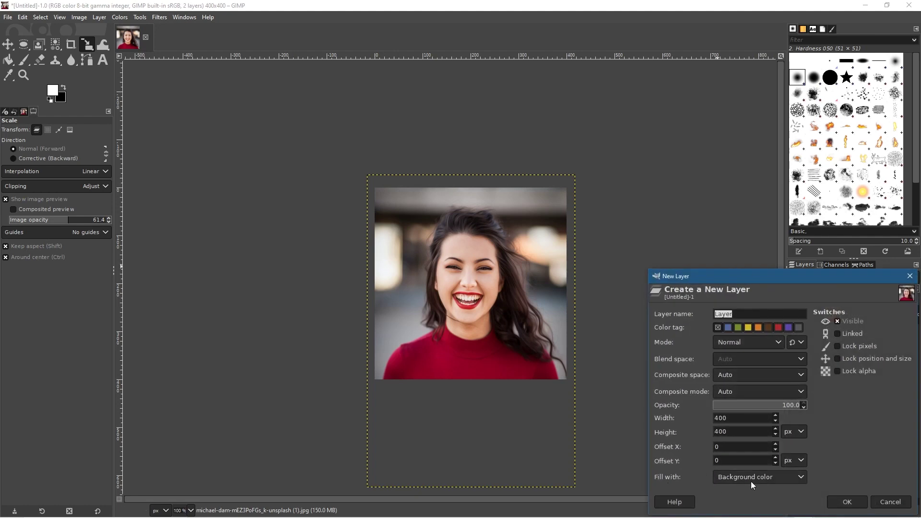
pyautogui.click(749, 477)
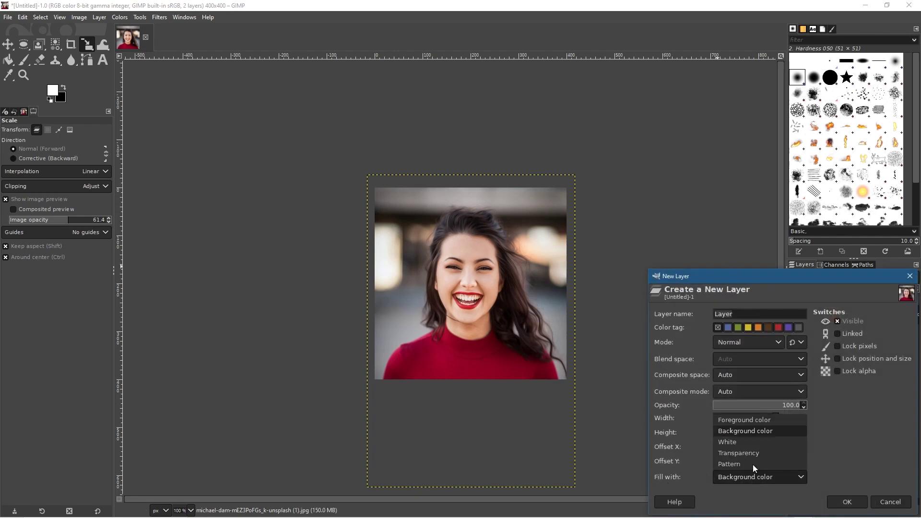
pyautogui.click(749, 431)
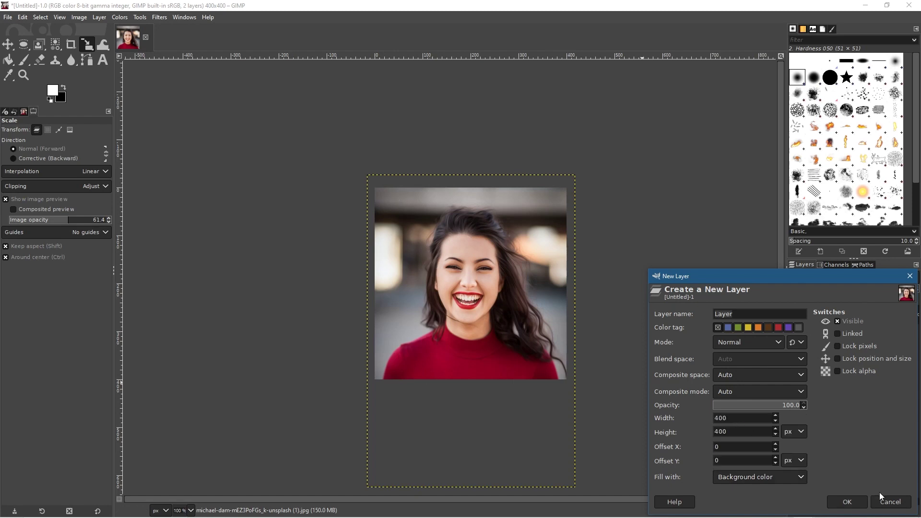
pyautogui.click(847, 501)
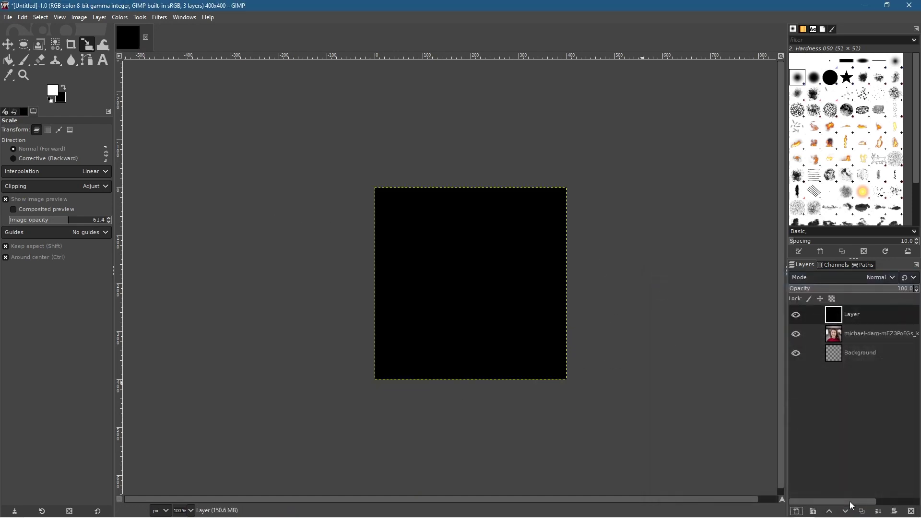
# - Draw a 1:1 circular selection about 384 × 384 px at position 8, 8 on the black layer with Ellipse Select
pyautogui.click(23, 46)
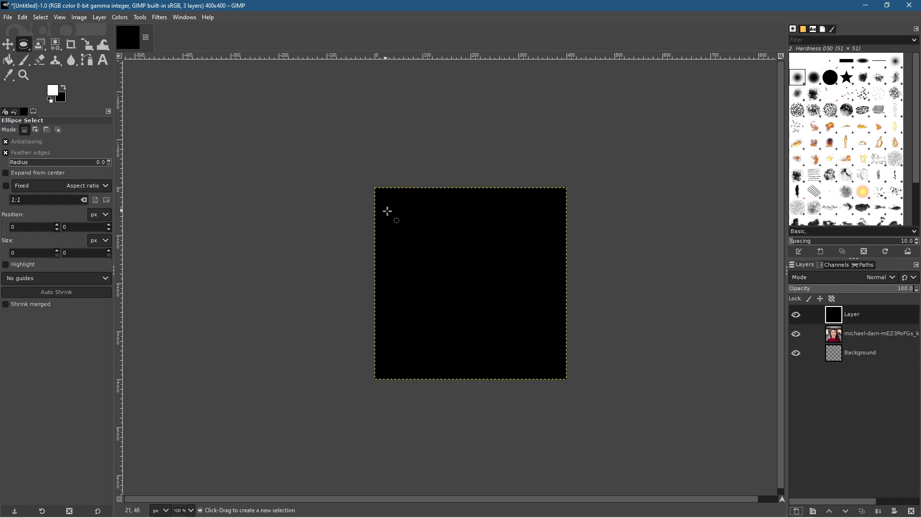
pyautogui.scroll(1, 415, 219)
pyautogui.scroll(3, 407, 195)
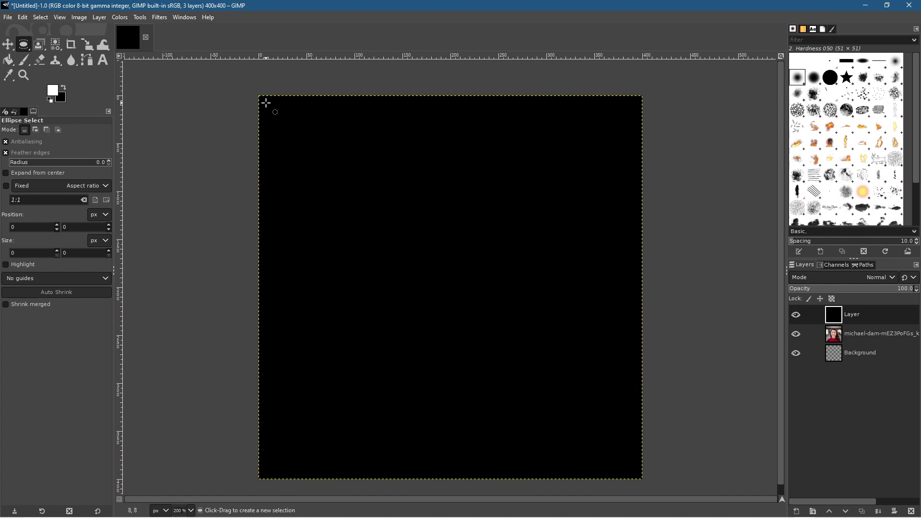
pyautogui.moveTo(266, 102); pyautogui.dragTo(351, 220)
pyautogui.moveTo(351, 220); pyautogui.dragTo(462, 323)
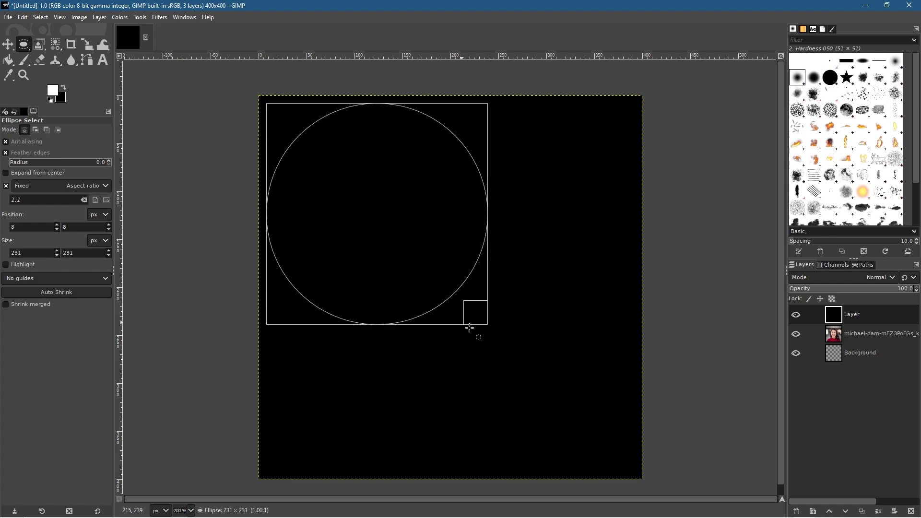
pyautogui.moveTo(550, 418); pyautogui.dragTo(612, 472)
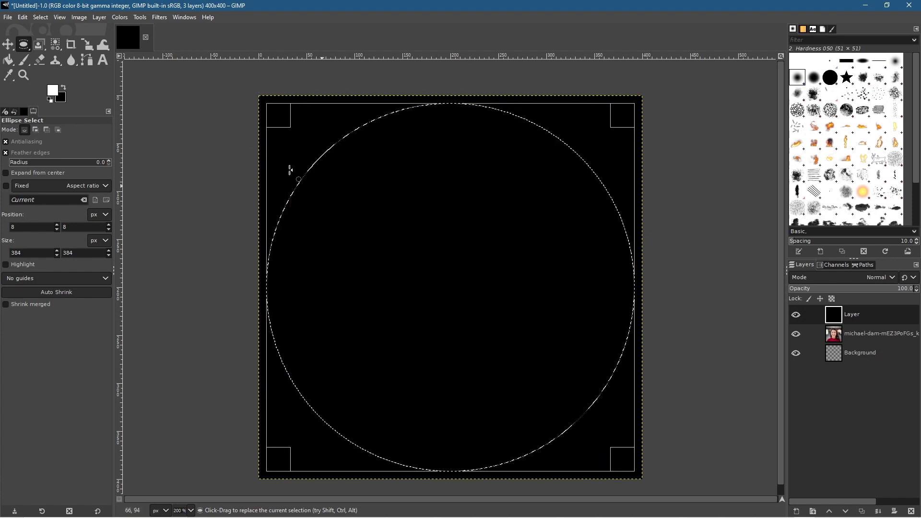
# - Fill the circular selection with the white foreground colour and deselect everything
pyautogui.click(23, 17)
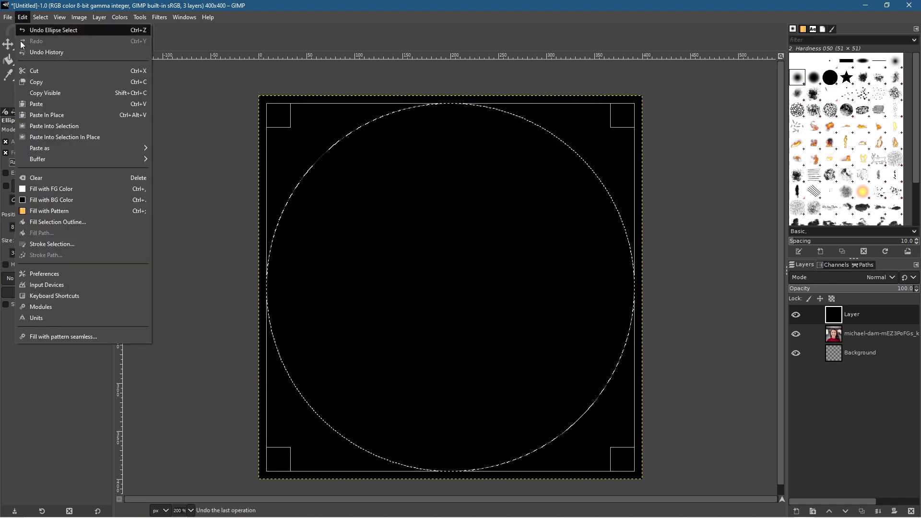
pyautogui.click(49, 189)
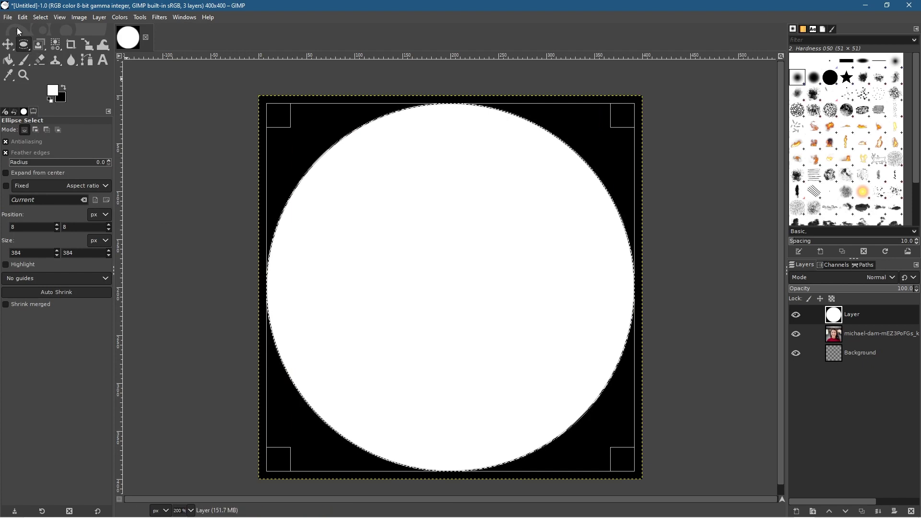
pyautogui.click(41, 18)
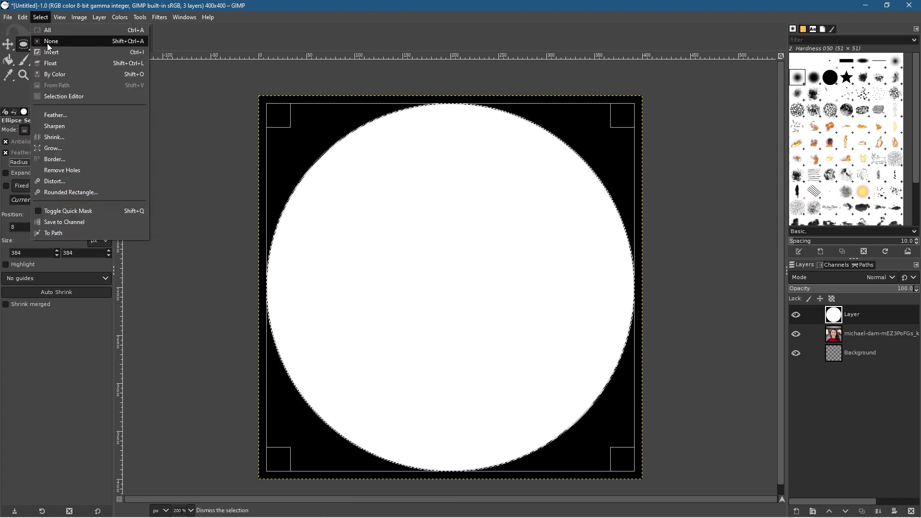
pyautogui.click(48, 43)
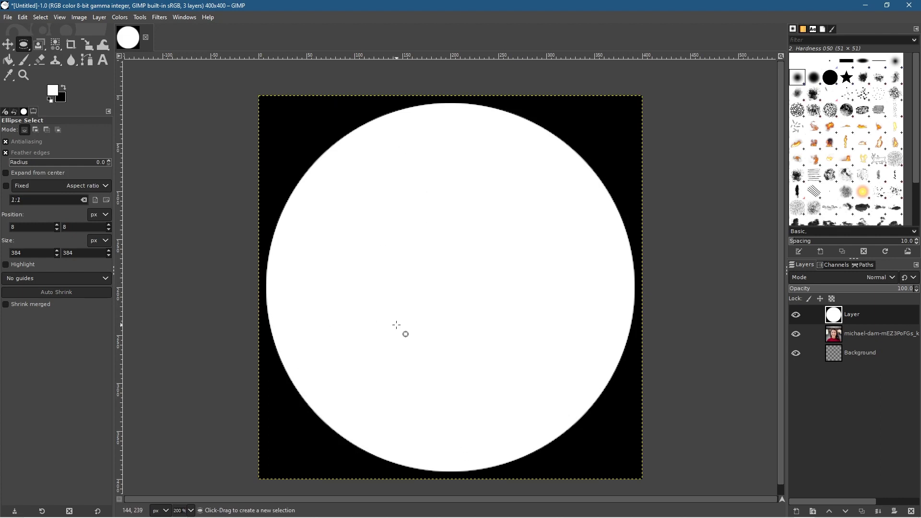
pyautogui.press('-')
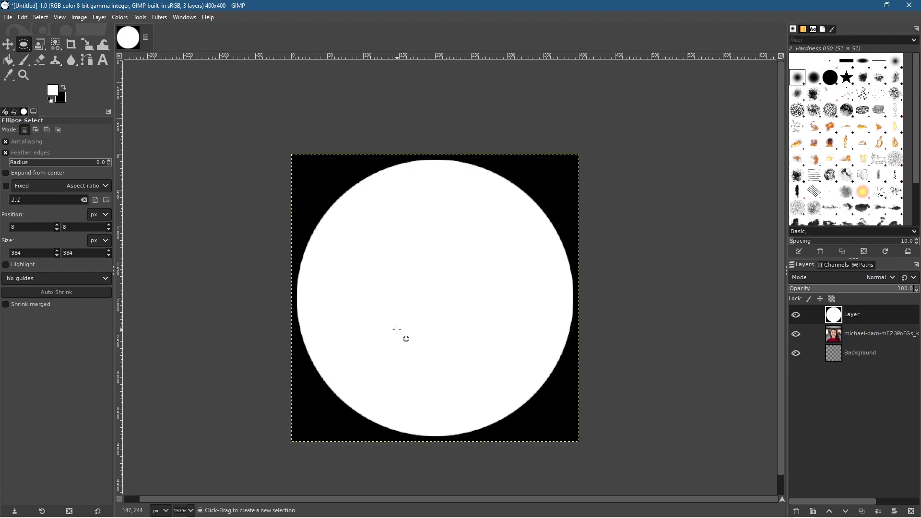
# - Copy the black layer with the white circle to the clipboard and hide that layer
pyautogui.click(869, 315)
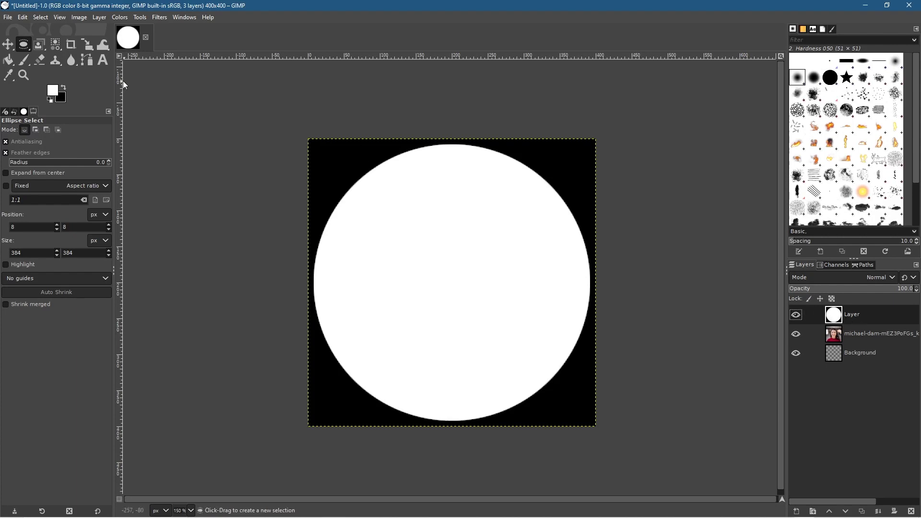
pyautogui.click(22, 17)
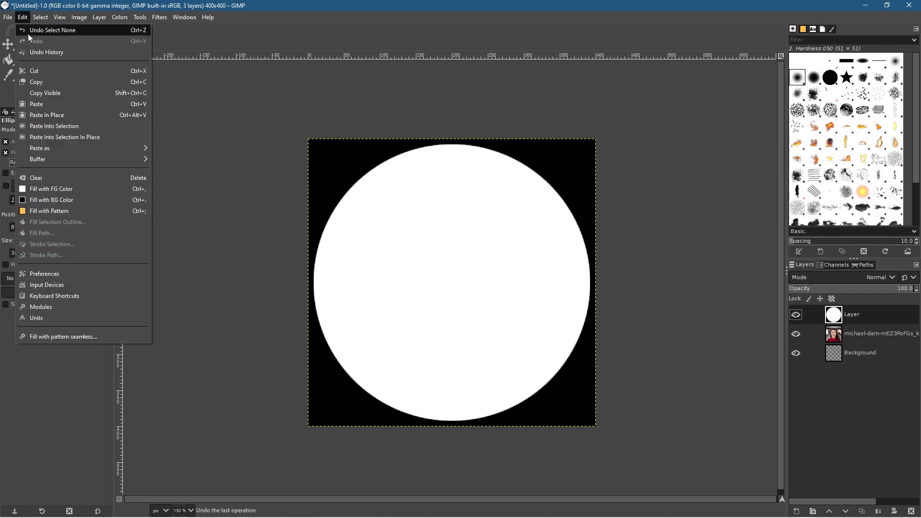
pyautogui.click(34, 81)
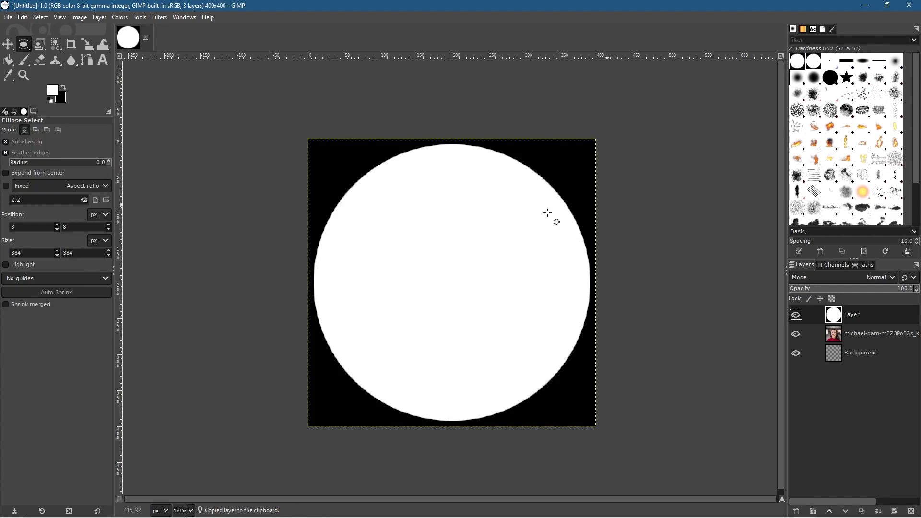
pyautogui.click(795, 315)
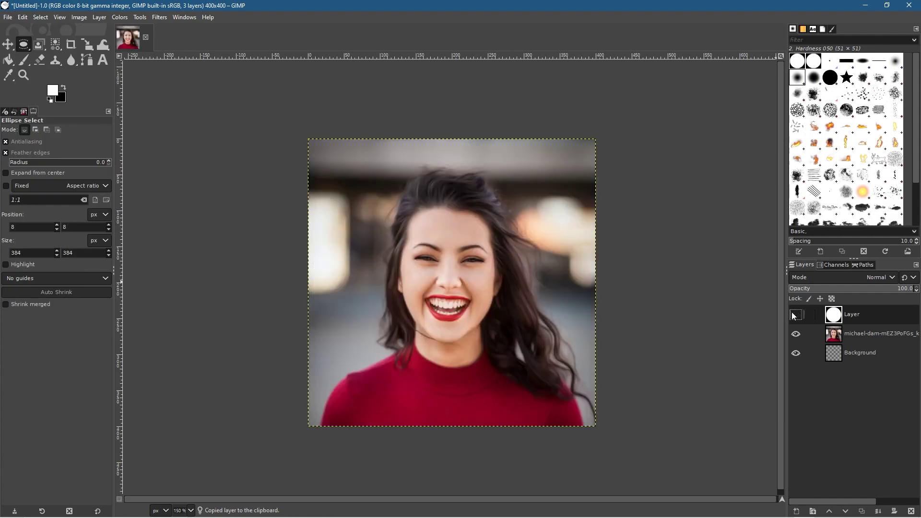
pyautogui.click(795, 315)
pyautogui.click(795, 315)
# - Add a Black (full transparency) layer mask to the portrait layer with Invert mask turned off
pyautogui.click(868, 339)
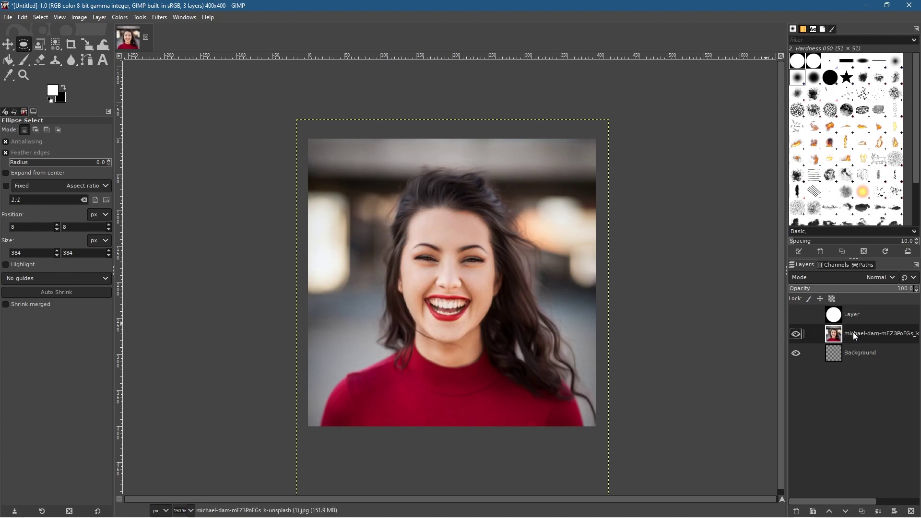
pyautogui.rightClick(853, 334)
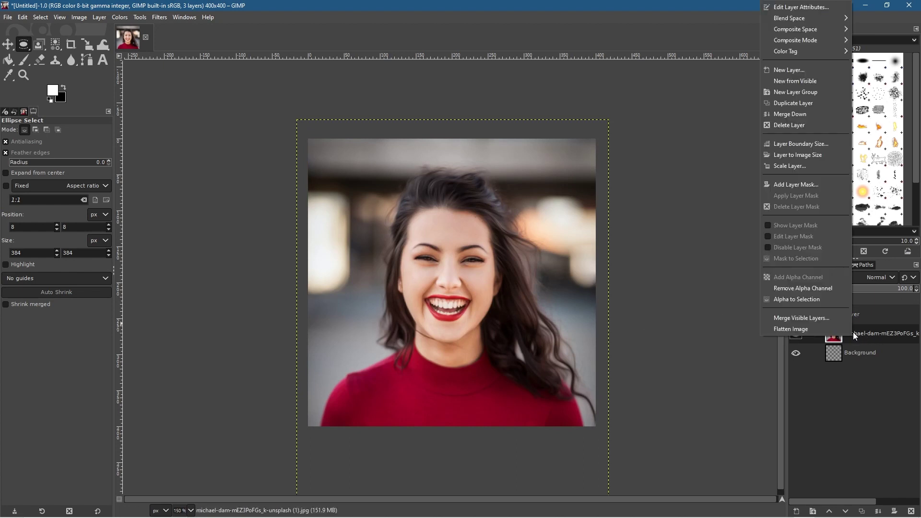
pyautogui.click(790, 185)
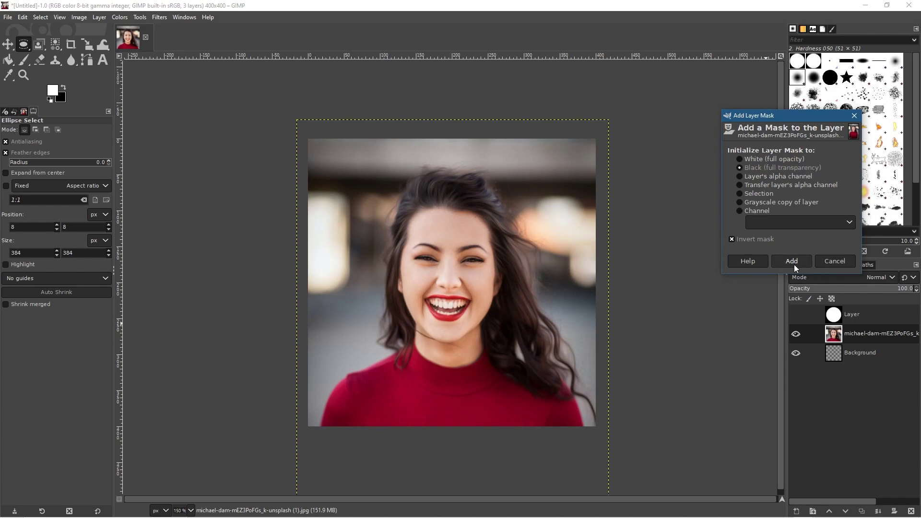
pyautogui.click(767, 238)
pyautogui.click(791, 262)
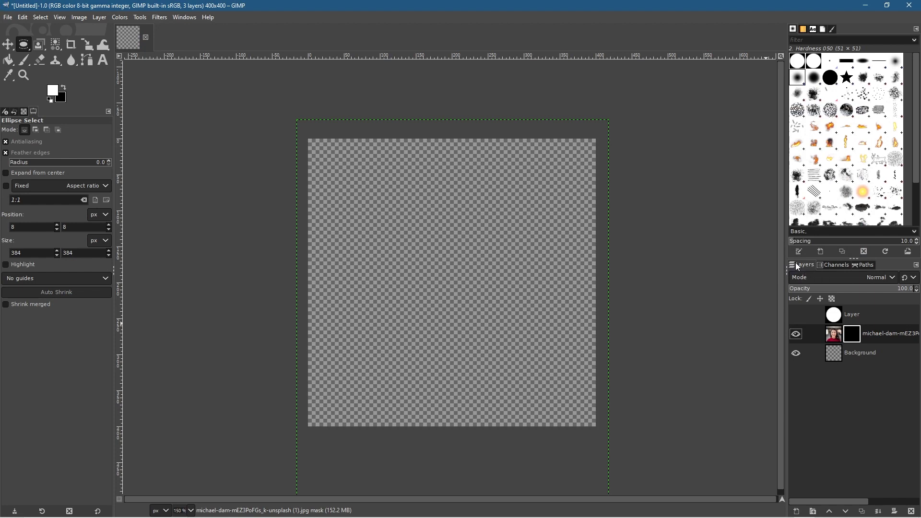
# - Paste the copied circle into the portrait's layer mask and anchor the floating selection
pyautogui.hotkey('ctrl', 'v')
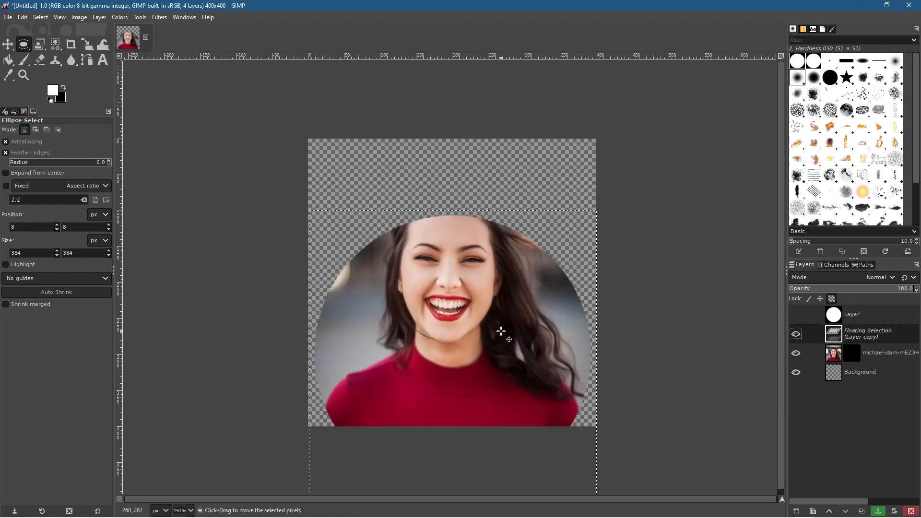
pyautogui.click(880, 512)
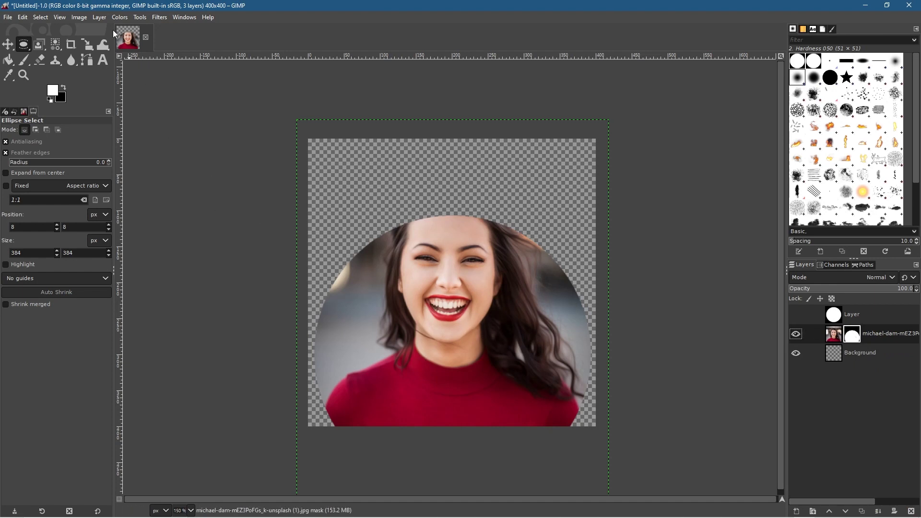
# - Move the circular mask up until the circle is centred on the canvas, nudging it horizontally to fine-tune its position
pyautogui.click(7, 44)
pyautogui.moveTo(481, 298); pyautogui.dragTo(480, 234)
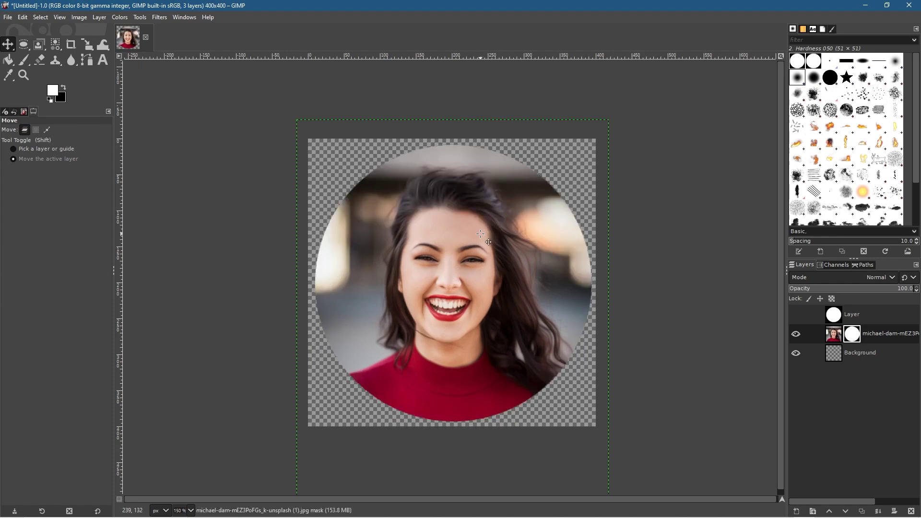
pyautogui.press('Left')
pyautogui.press('Left')
pyautogui.press('Right')
pyautogui.press('Right')
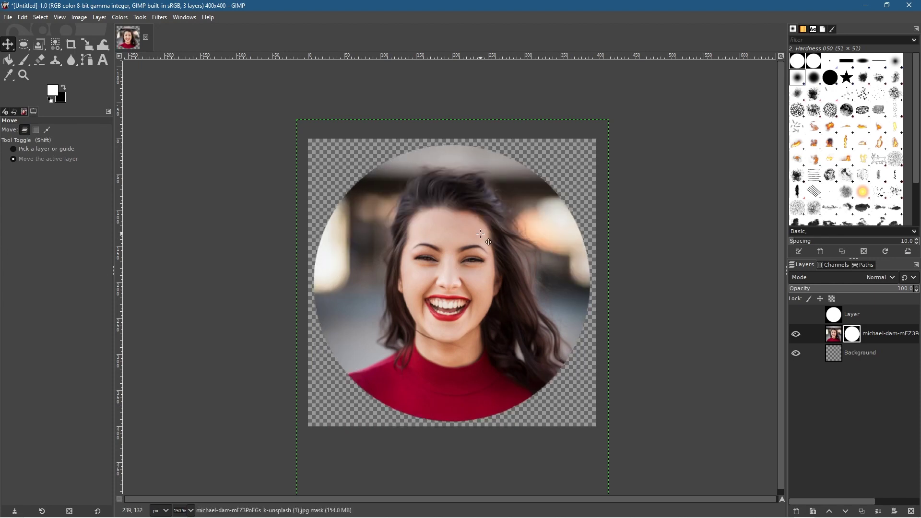
pyautogui.press('shift')
pyautogui.scroll(-1, 482, 237)
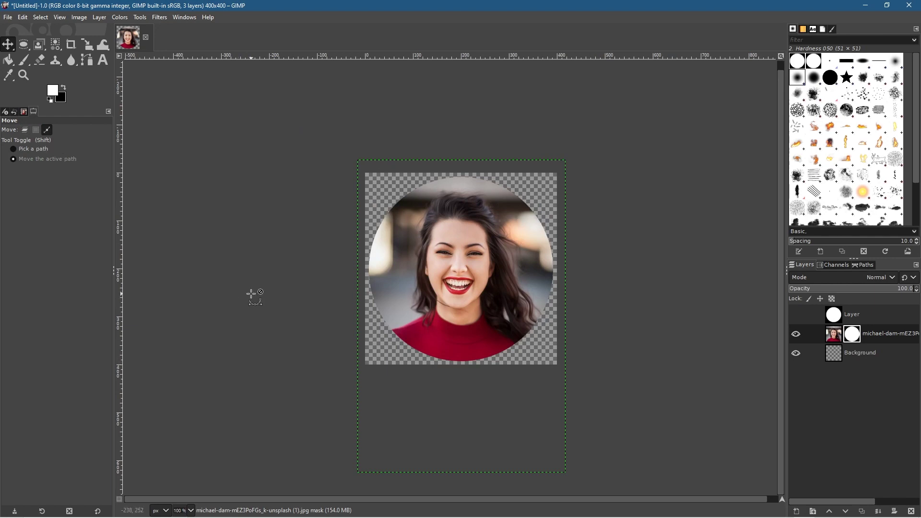
pyautogui.scroll(1, 253, 293)
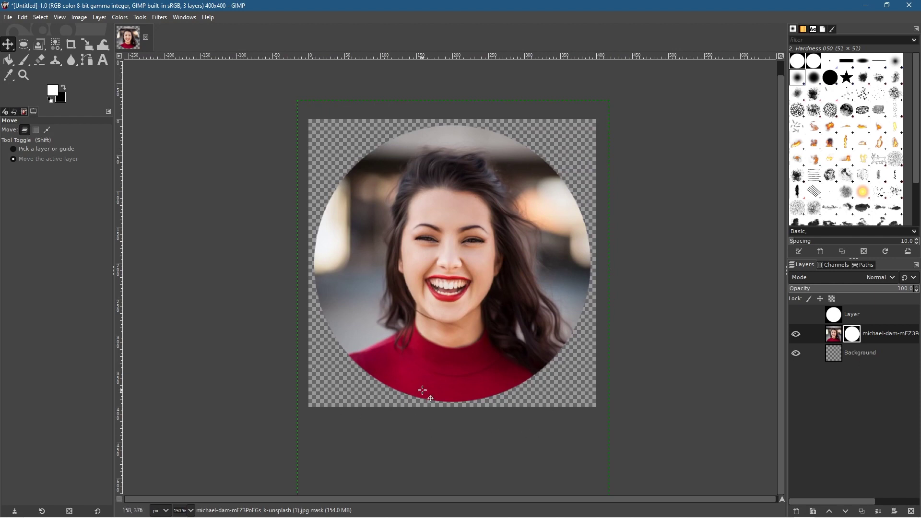
# - Save the layered image as circle-01.xcf in the desktop folder "How to crop an image into a circle - [ GIMP 2.10 Tutoroal ]"
pyautogui.click(7, 19)
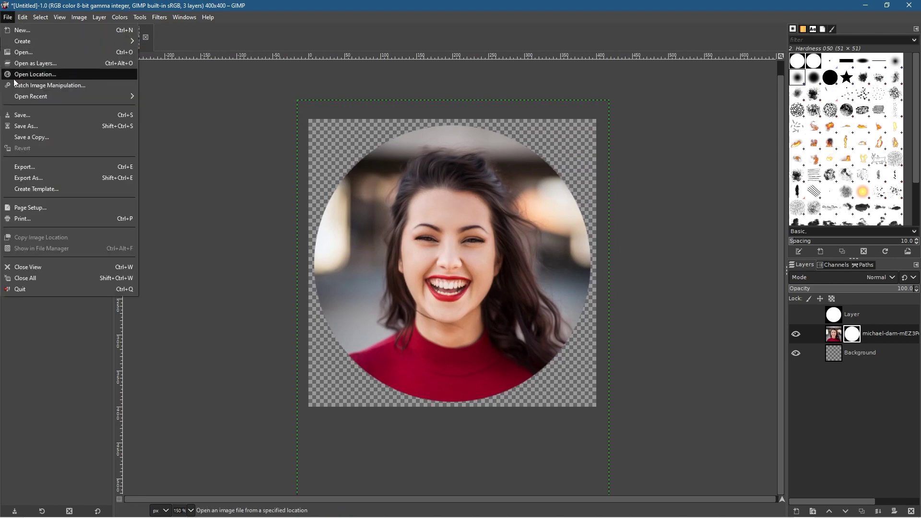
pyautogui.click(32, 137)
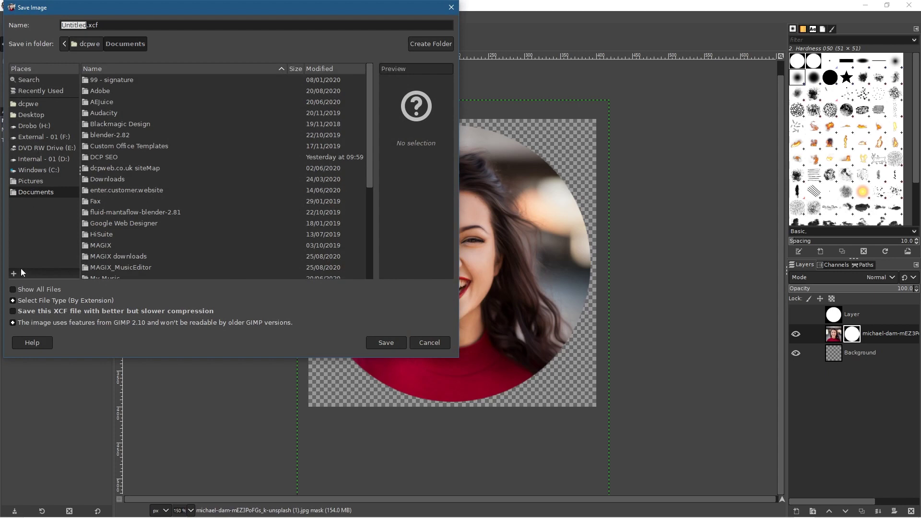
pyautogui.click(34, 115)
pyautogui.doubleClick(138, 136)
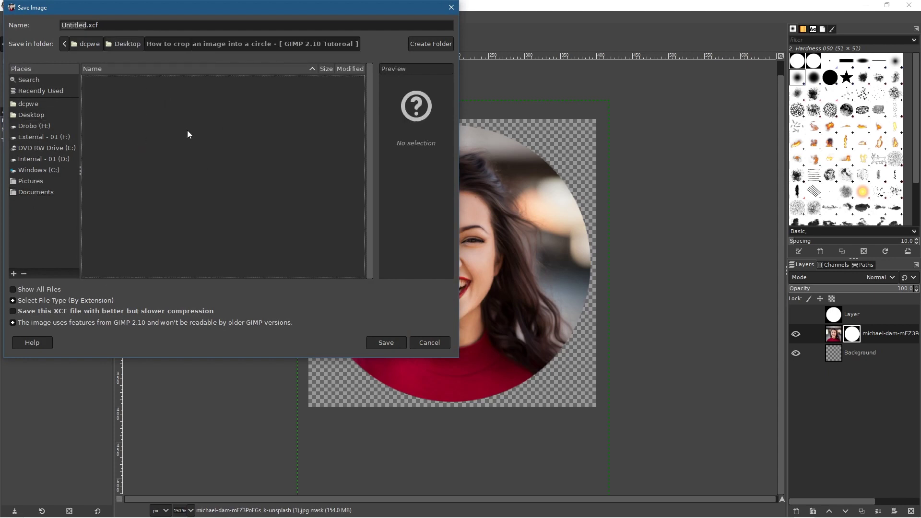
pyautogui.click(103, 25)
pyautogui.doubleClick(85, 24)
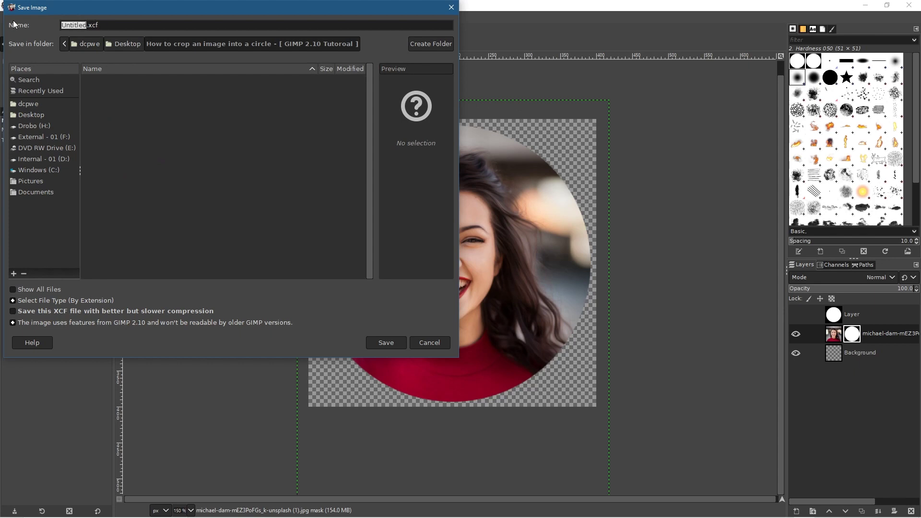
pyautogui.write('ciel')
pyautogui.write('le-')
pyautogui.write('01')
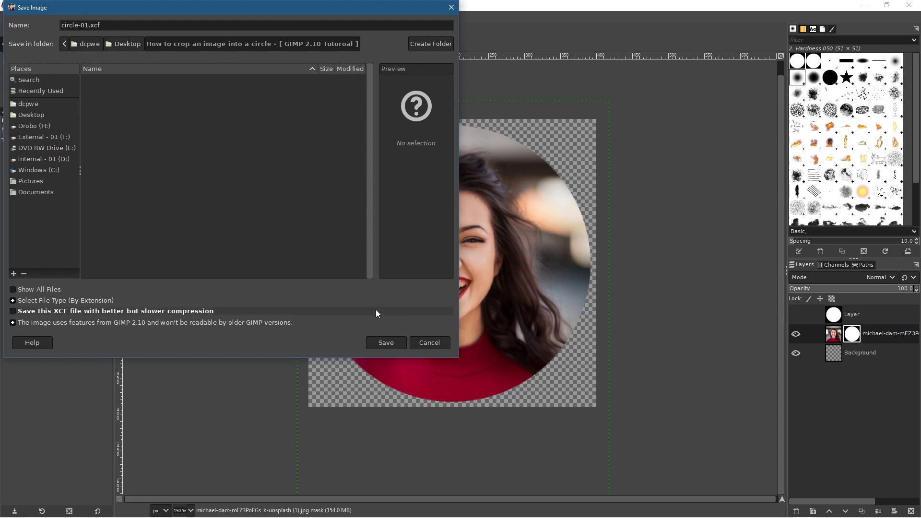
pyautogui.click(386, 342)
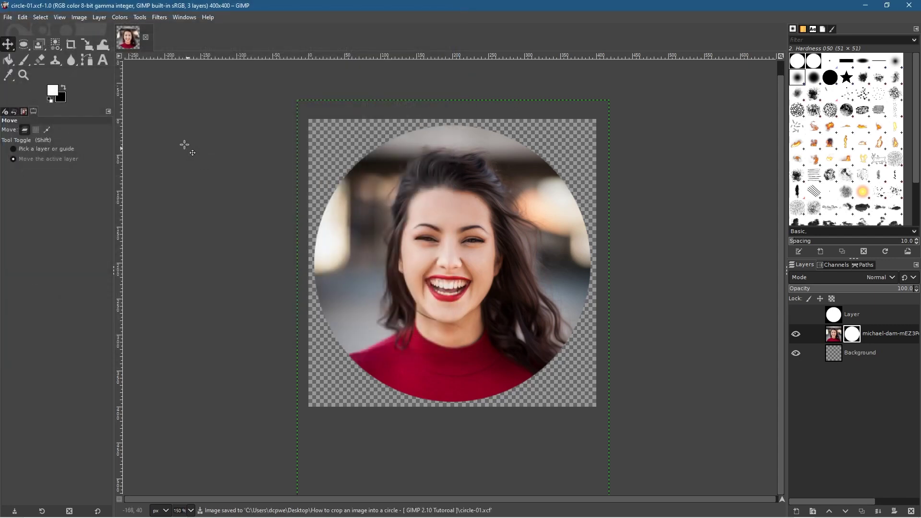
# - Export the transparent circular portrait as circle-01.png
pyautogui.click(11, 18)
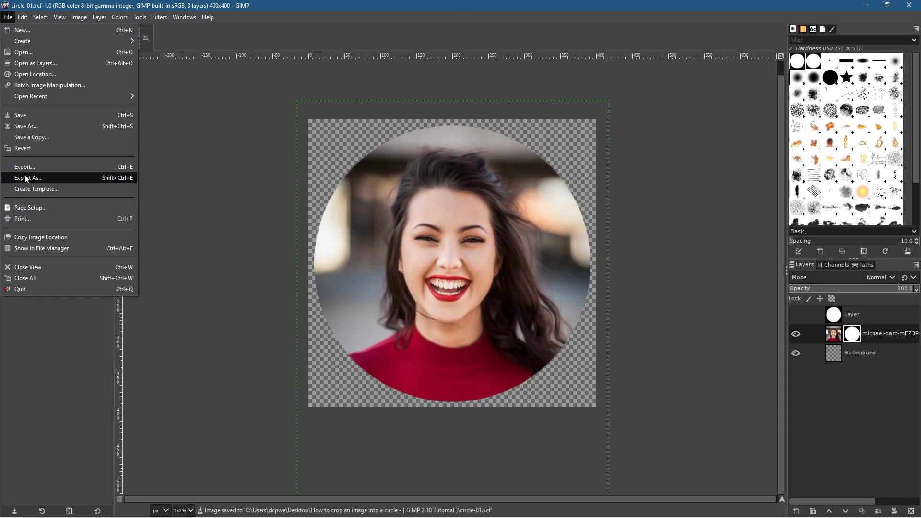
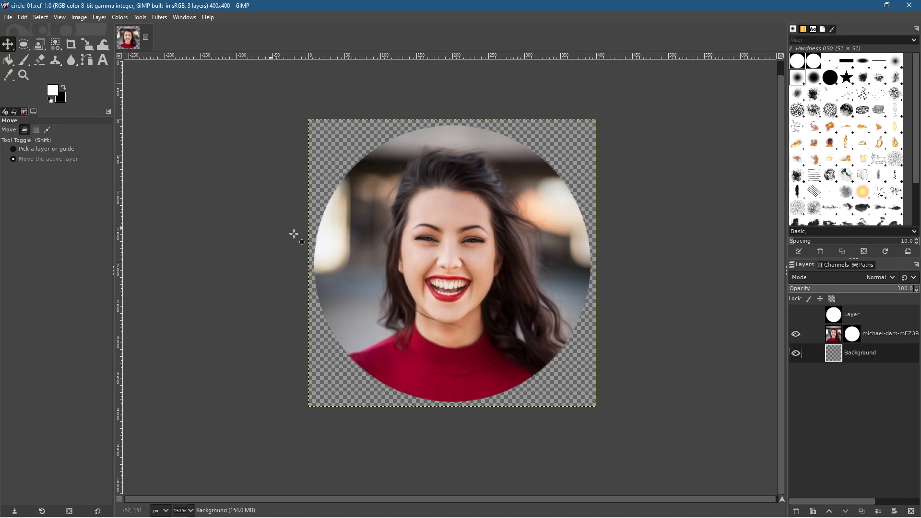
# - Duplicate the Background layer, hide the original Background and make the copy the active layer
pyautogui.rightClick(852, 358)
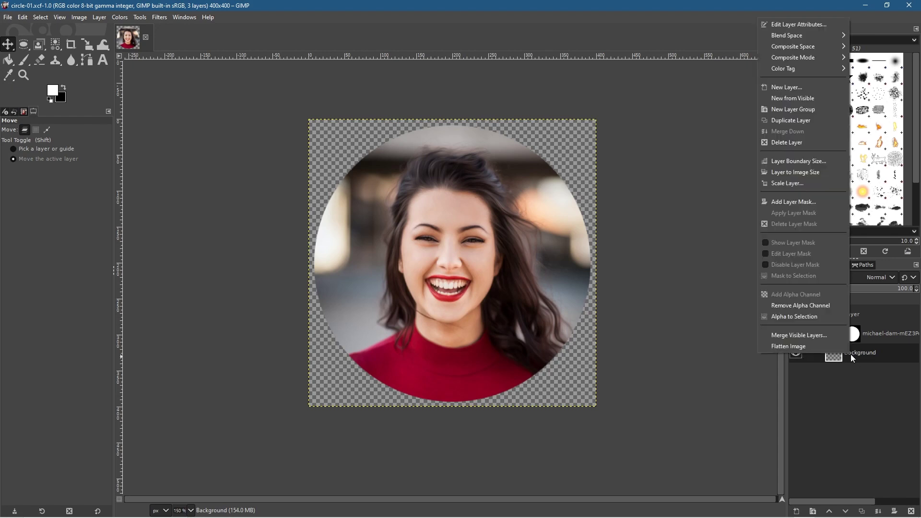
pyautogui.click(788, 121)
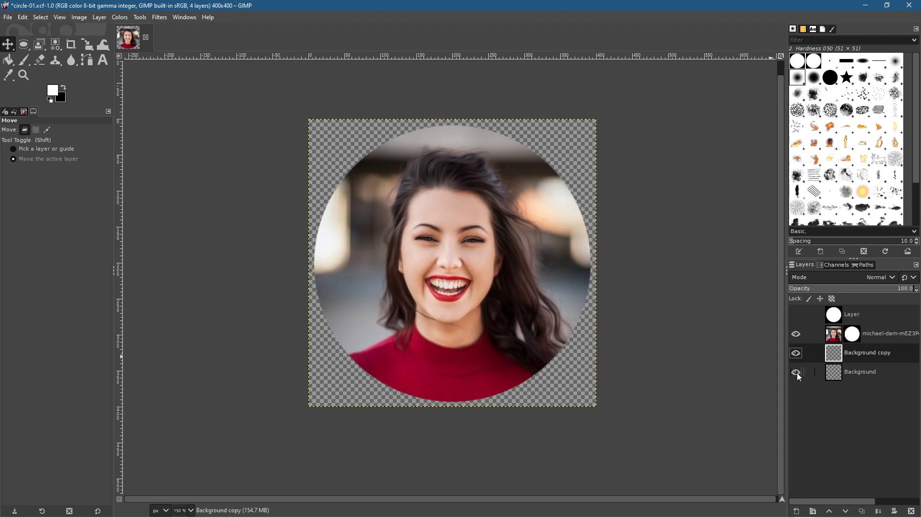
pyautogui.click(848, 377)
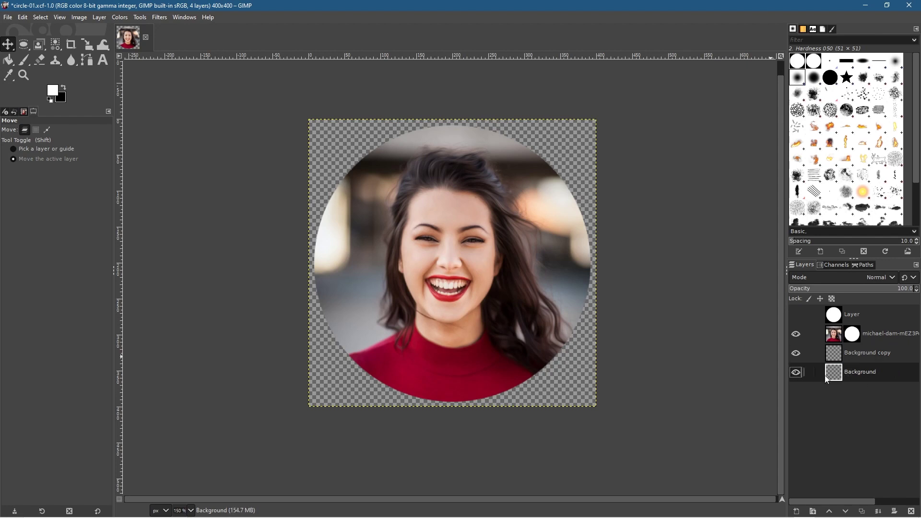
pyautogui.click(796, 372)
pyautogui.click(878, 361)
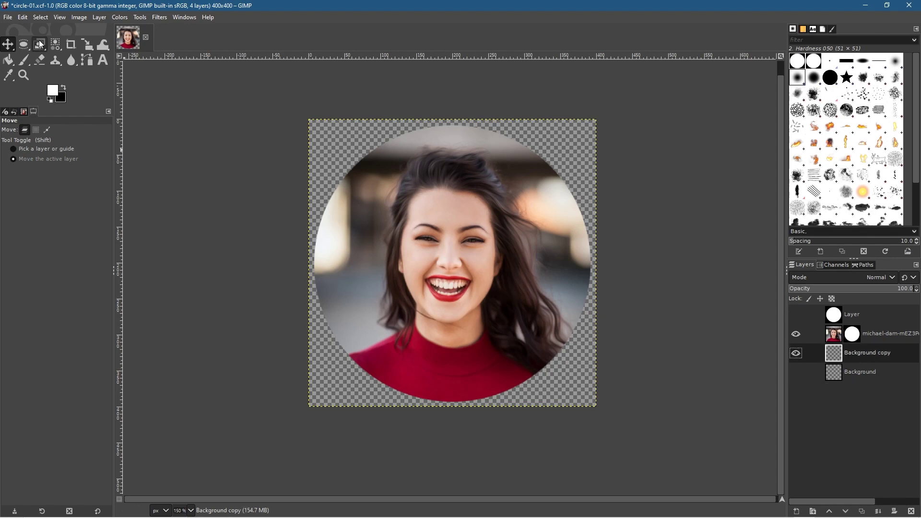
# - Fill the Background copy layer with white using Bucket Fill and refill it with black
pyautogui.click(10, 63)
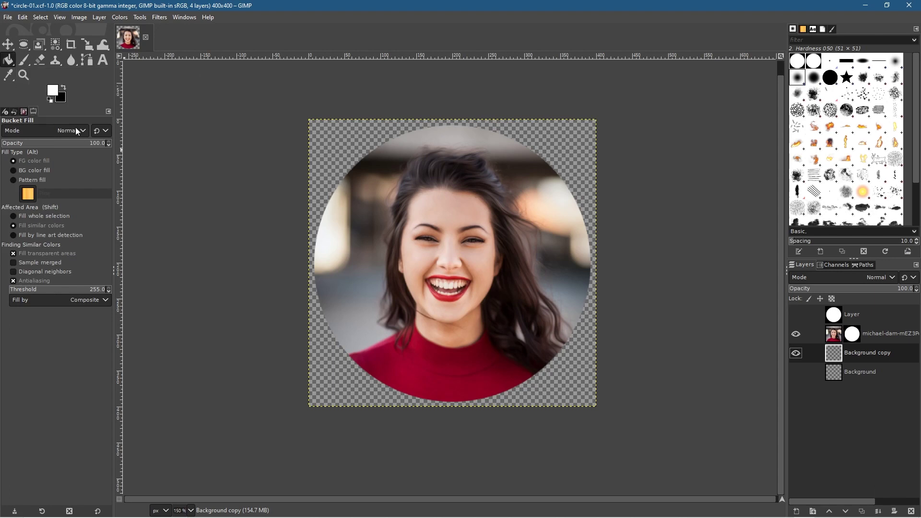
pyautogui.click(325, 138)
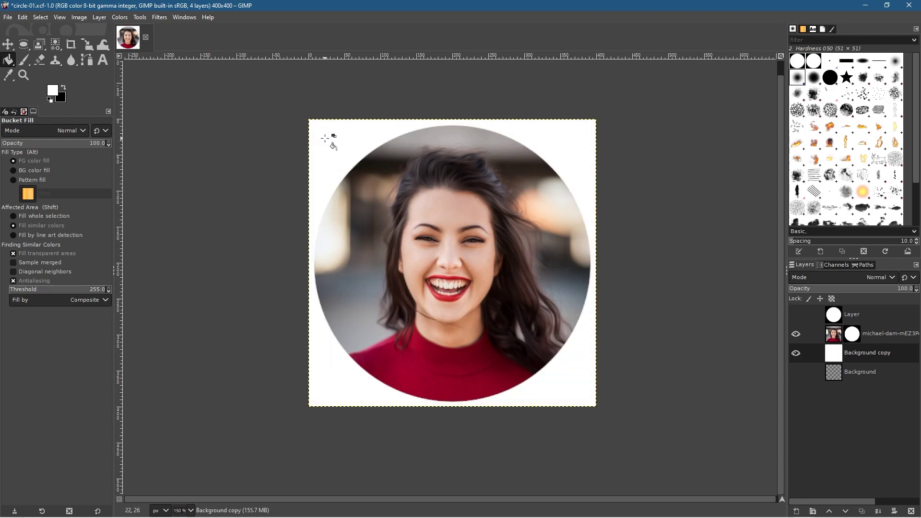
pyautogui.click(63, 86)
pyautogui.click(323, 130)
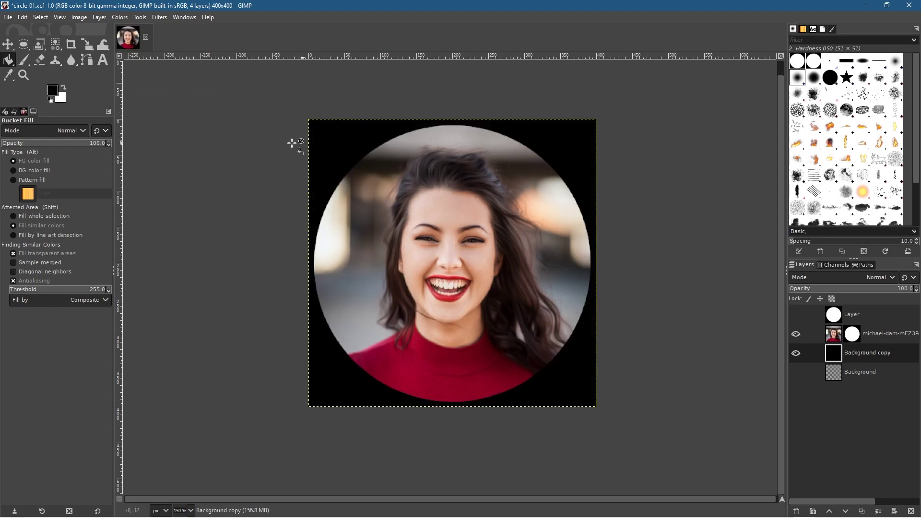
# - Set the foreground colour to blue 3c44cd and fill the Background copy layer with it
pyautogui.click(53, 92)
pyautogui.moveTo(71, 131); pyautogui.dragTo(62, 79)
pyautogui.click(89, 95)
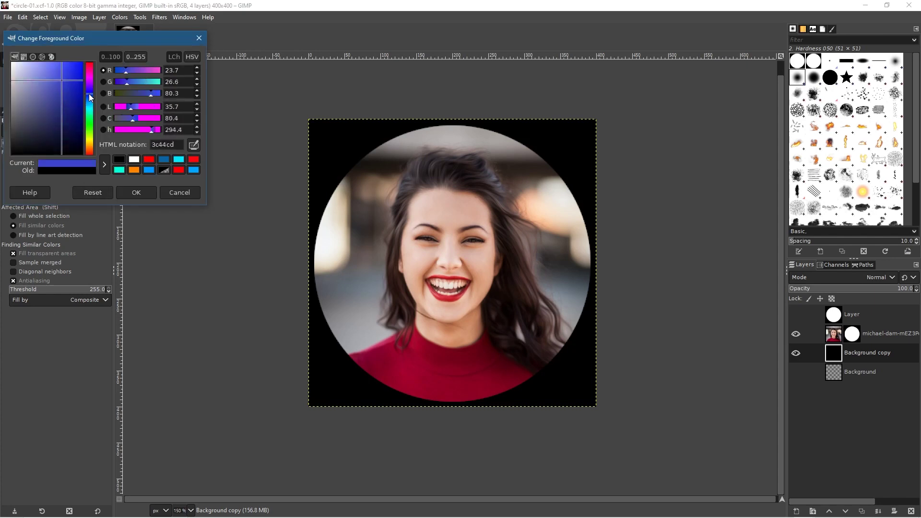
pyautogui.click(140, 193)
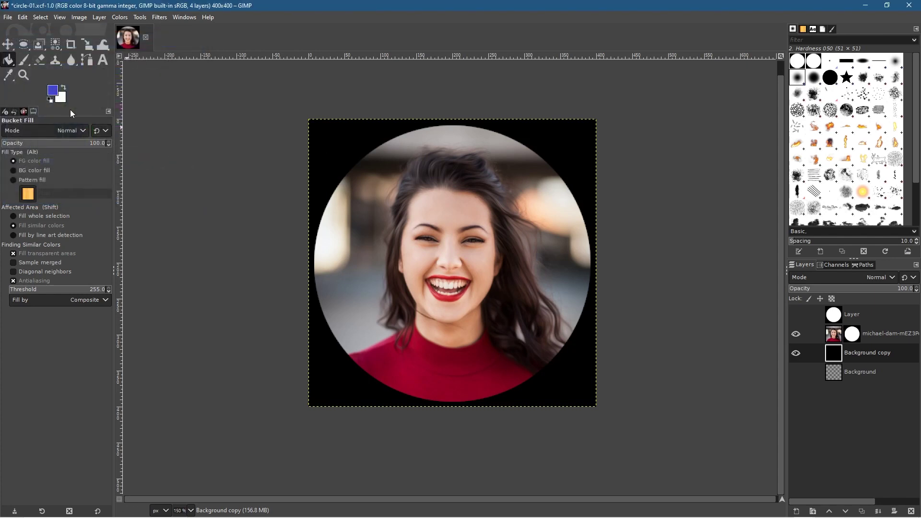
pyautogui.click(338, 144)
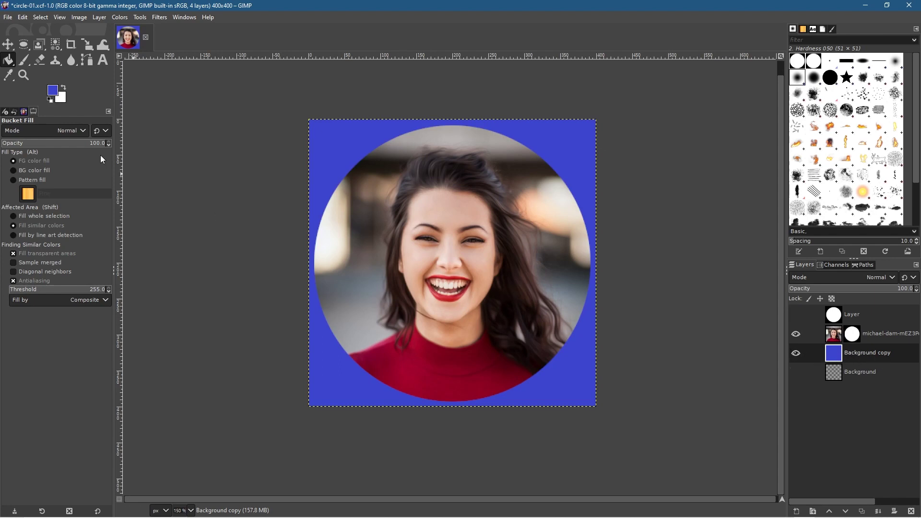
# - Swap the foreground and background colours and fill the Background copy layer with white
pyautogui.click(64, 89)
pyautogui.click(327, 135)
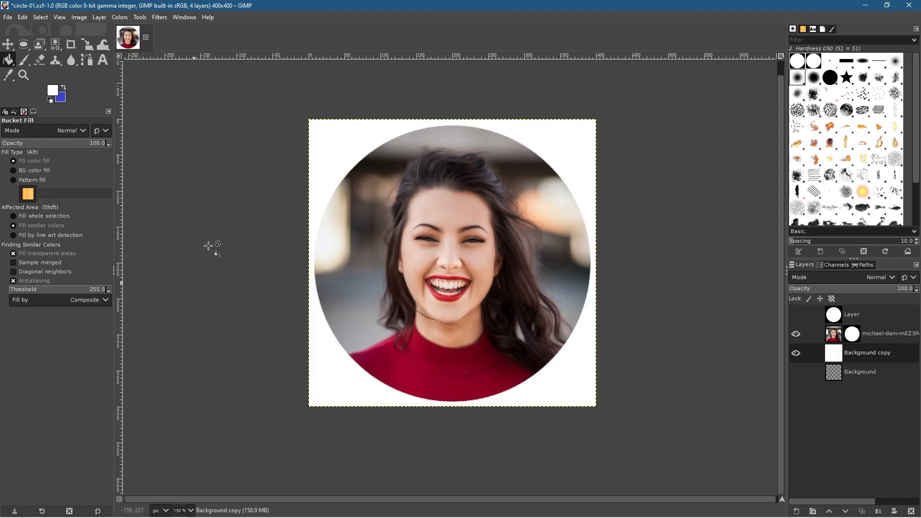
# - Export the portrait with its white background as the JPEG image circle-01.jpg at quality 90
pyautogui.click(8, 16)
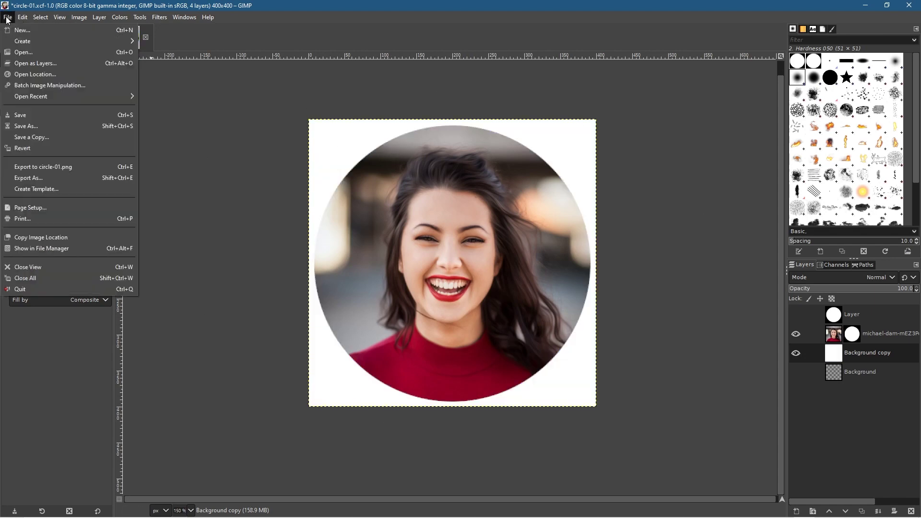
pyautogui.click(36, 180)
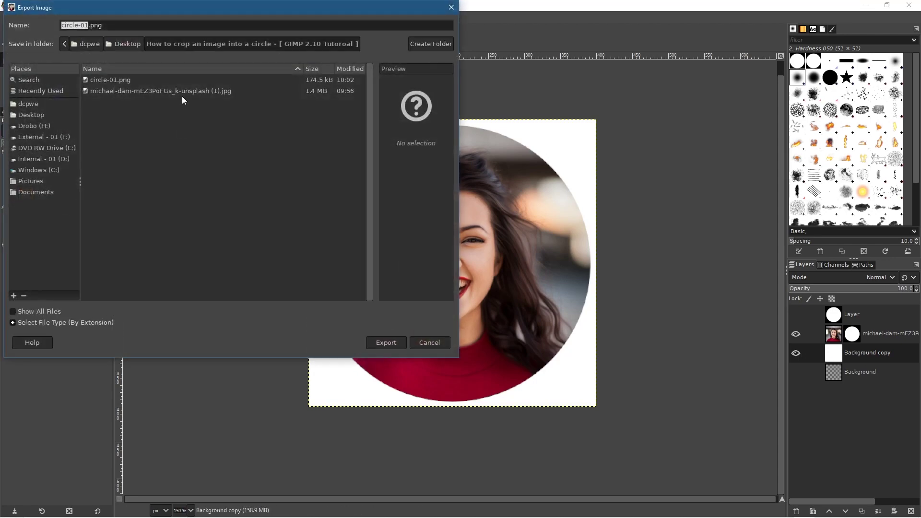
pyautogui.click(41, 323)
pyautogui.scroll(-5, 53, 284)
pyautogui.click(39, 320)
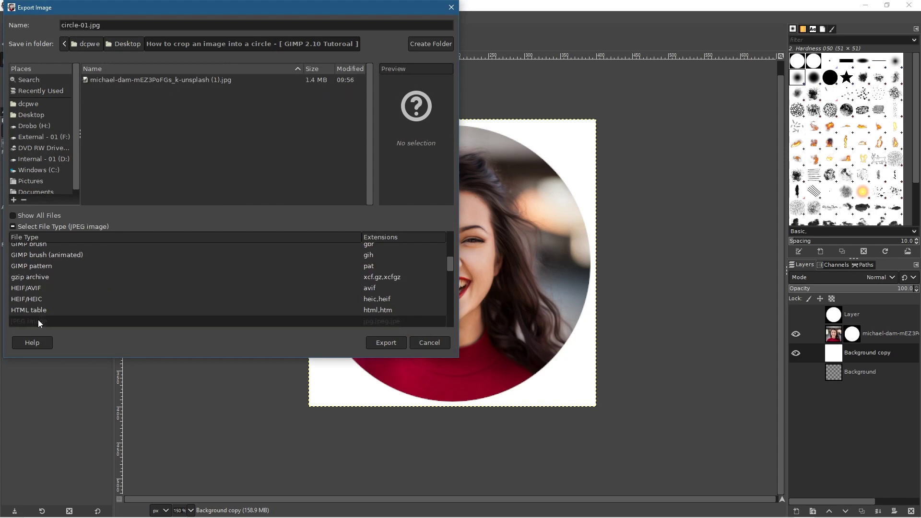
pyautogui.click(384, 343)
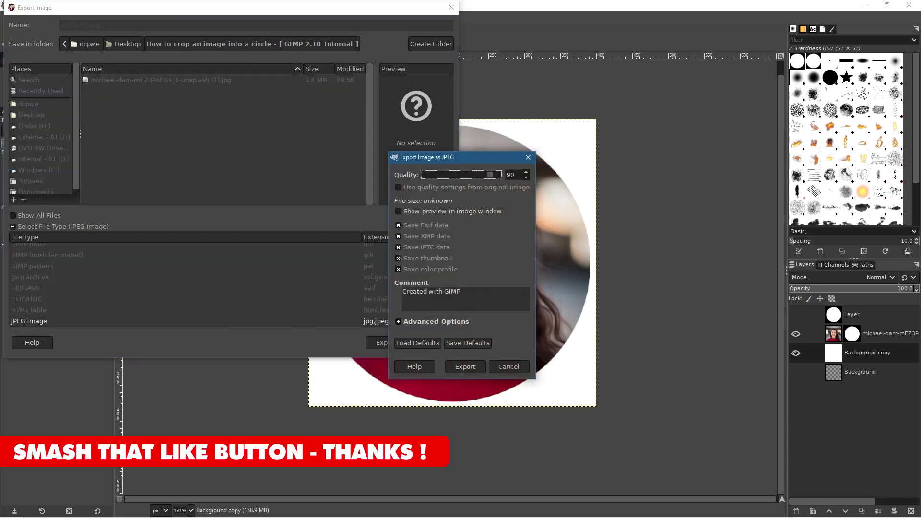
pyautogui.click(465, 366)
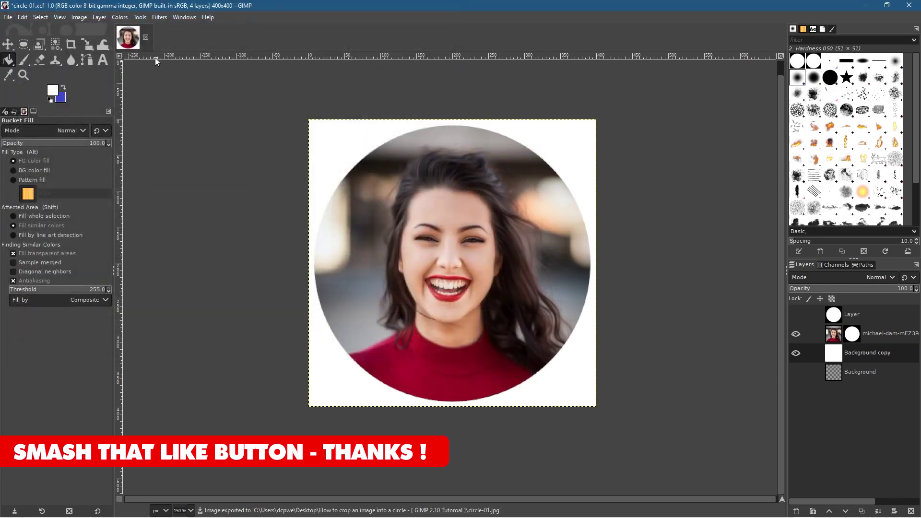
# - Close the image, saving the changes to circle-01.xcf, and minimise the program window
pyautogui.click(145, 38)
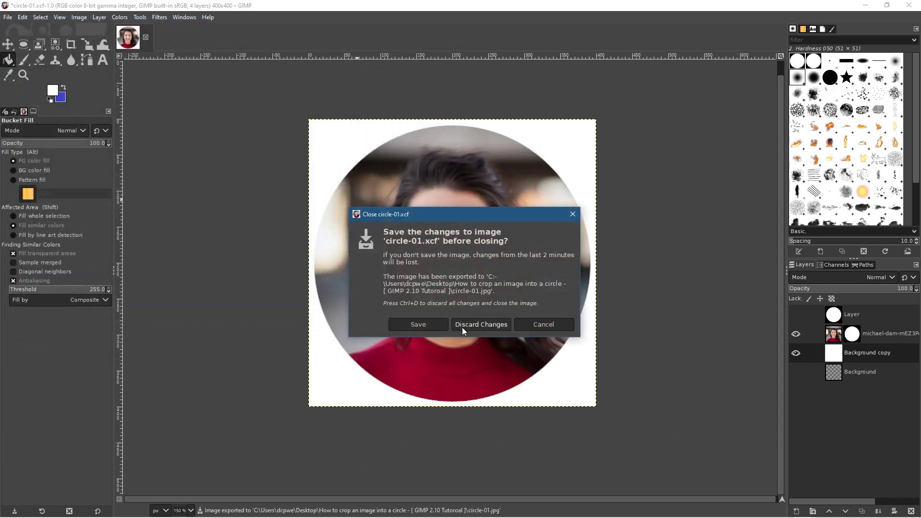
pyautogui.click(430, 327)
pyautogui.click(865, 5)
# - Open circle-01.png and circle-01.jpg from the tutorial folder in Photos to check both exports, closing each afterwards
pyautogui.click(647, 147)
pyautogui.click(597, 90)
pyautogui.click(739, 77)
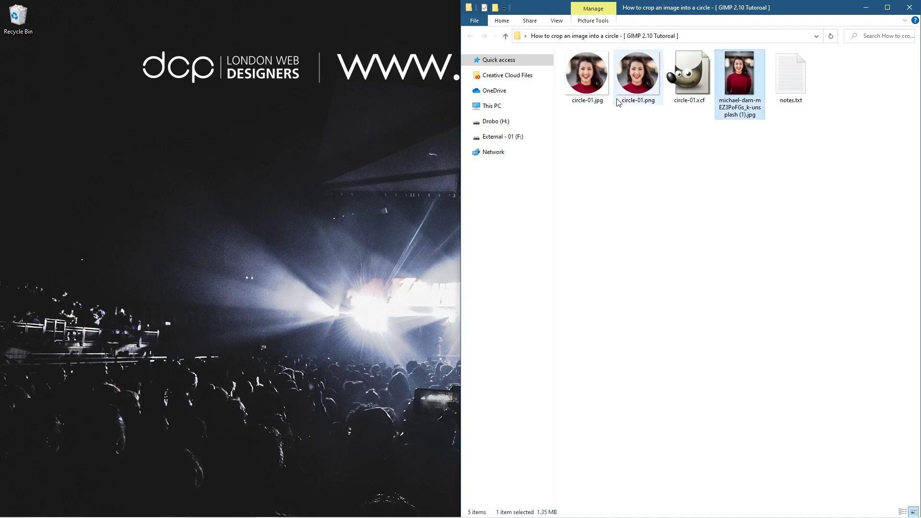
pyautogui.click(626, 88)
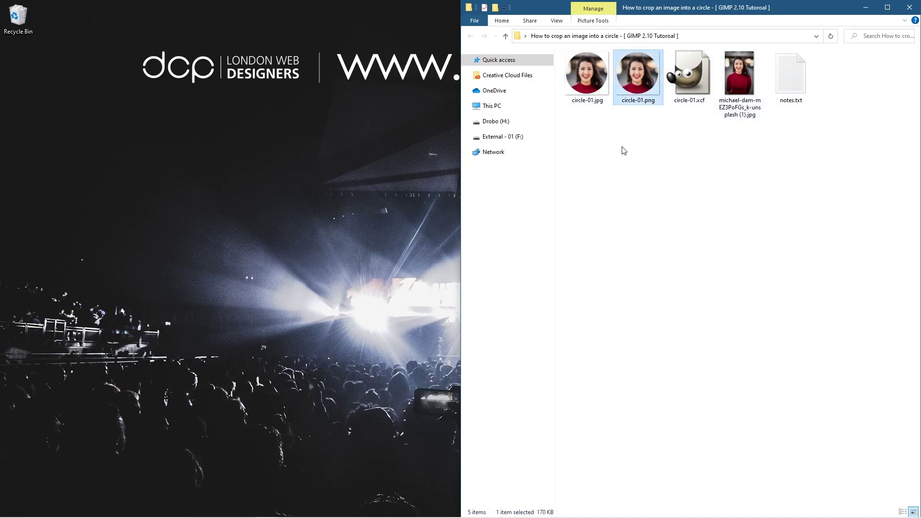
pyautogui.doubleClick(636, 89)
pyautogui.doubleClick(479, 31)
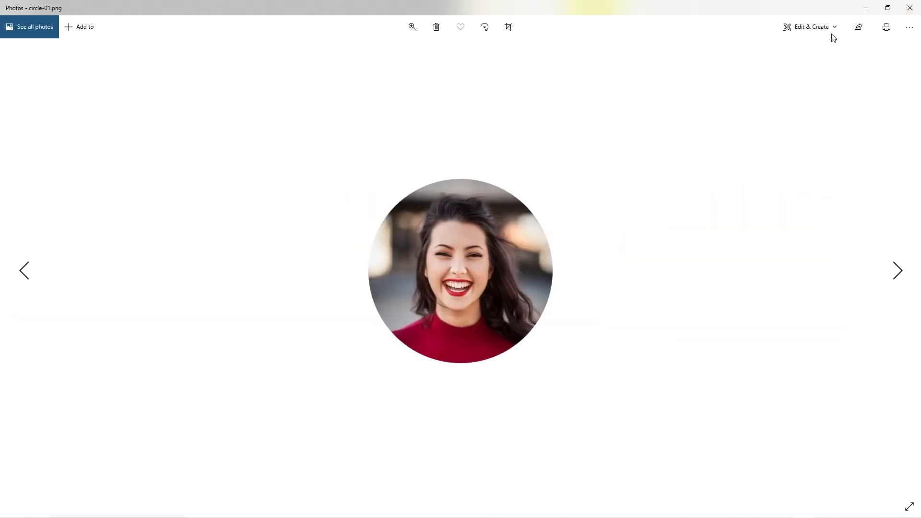
pyautogui.click(909, 8)
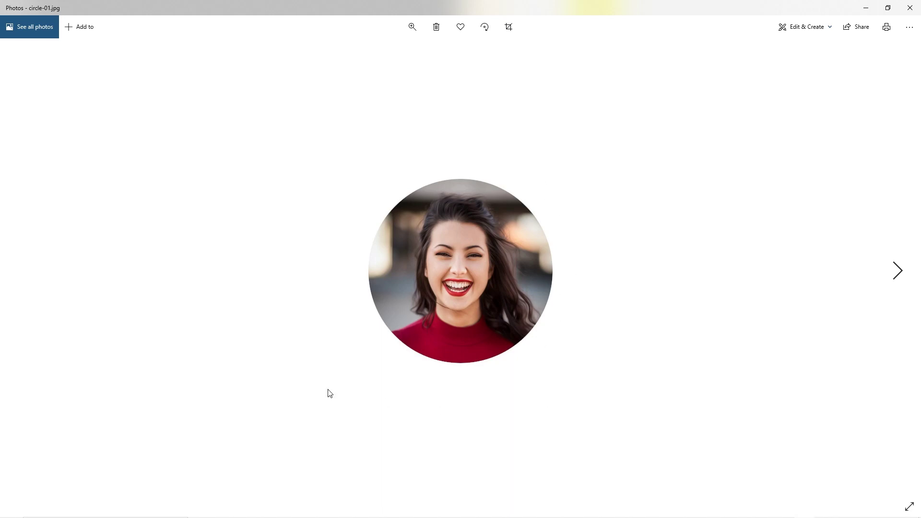
pyautogui.click(909, 8)
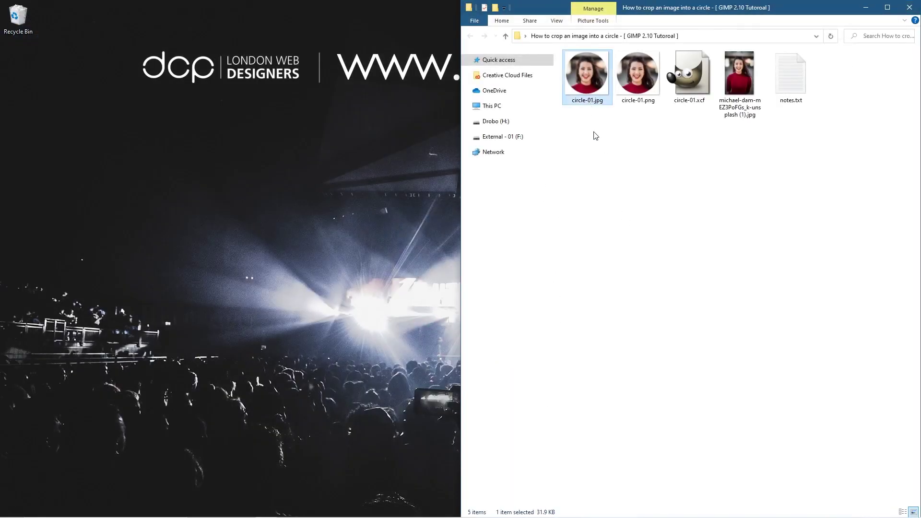
# - Compare the file type, dimensions and size of circle-01.jpg and circle-01.png in the folder
pyautogui.click(629, 89)
pyautogui.click(602, 81)
pyautogui.moveTo(592, 81)
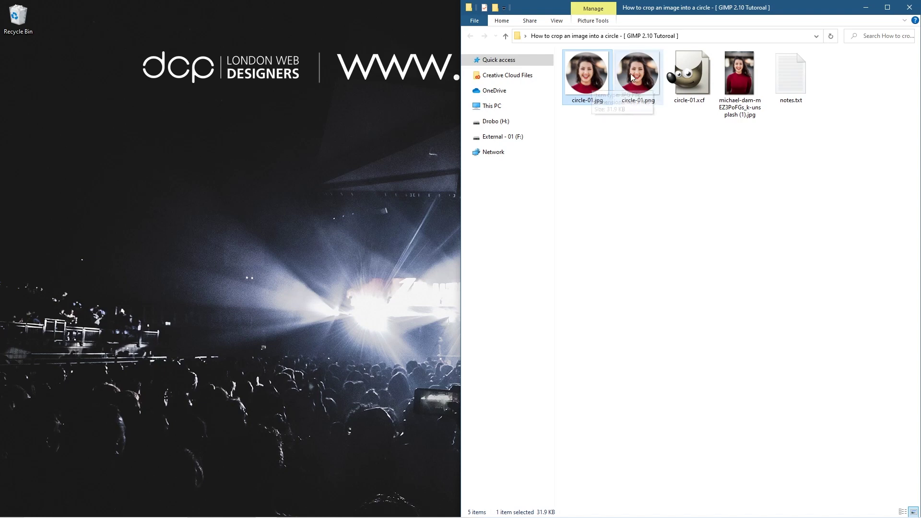
pyautogui.click(646, 89)
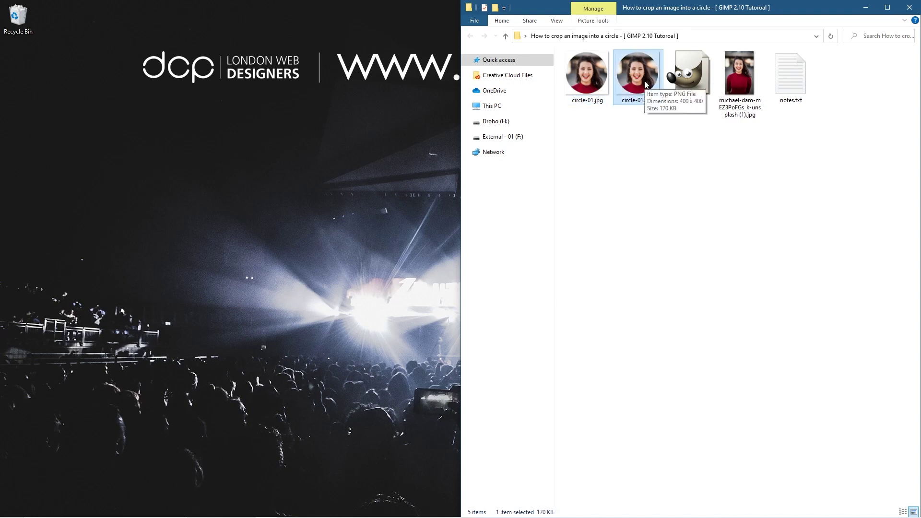
pyautogui.click(672, 222)
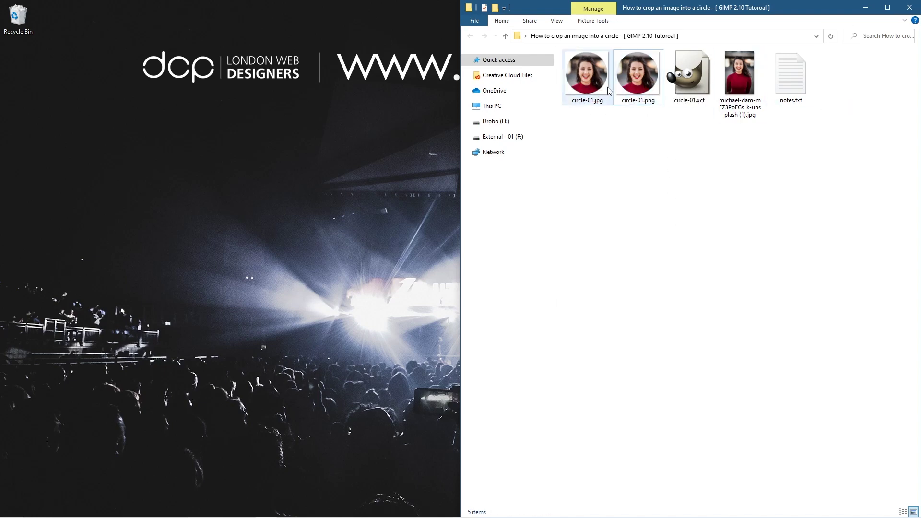
# - Switch to Google Chrome with a new tab open
pyautogui.press('super')
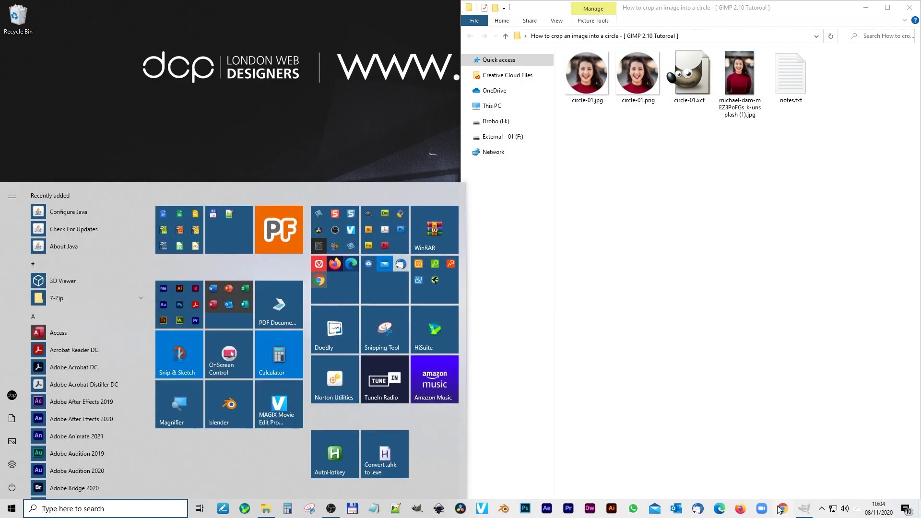
pyautogui.click(782, 508)
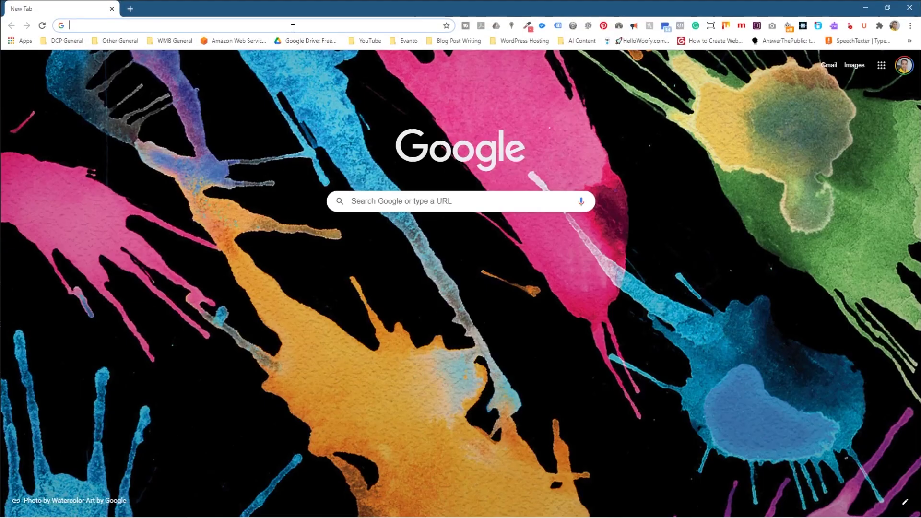
# - Open dcpweb.co.uk and look at the circular team portraits on its About Us page
pyautogui.click(225, 25)
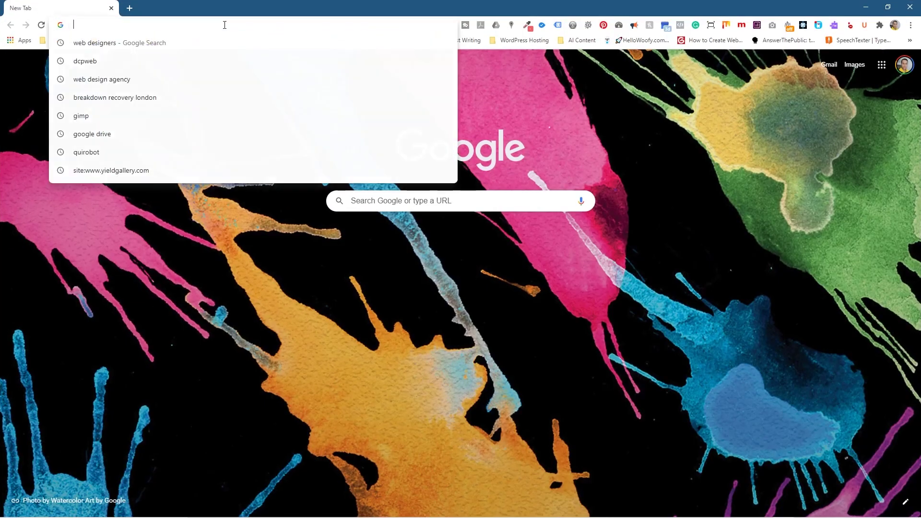
pyautogui.write('dcpweb.co.uk')
pyautogui.press('Return')
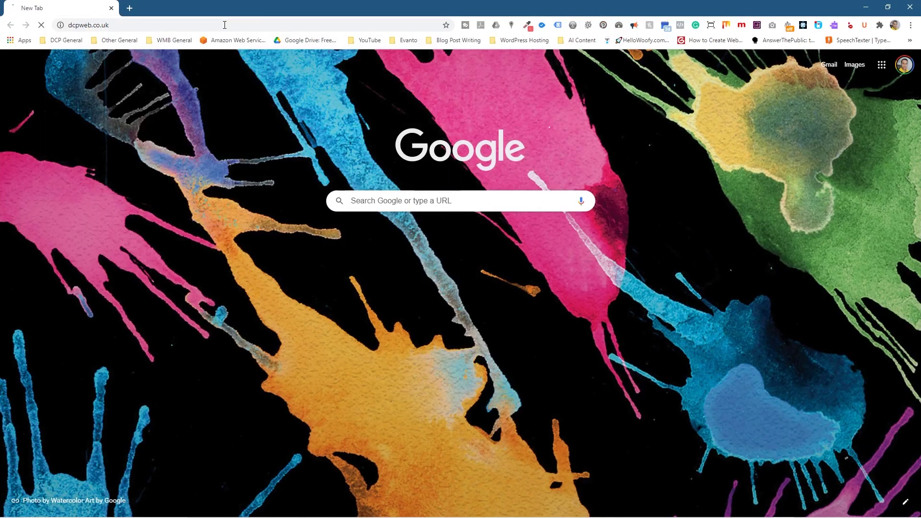
pyautogui.click(400, 72)
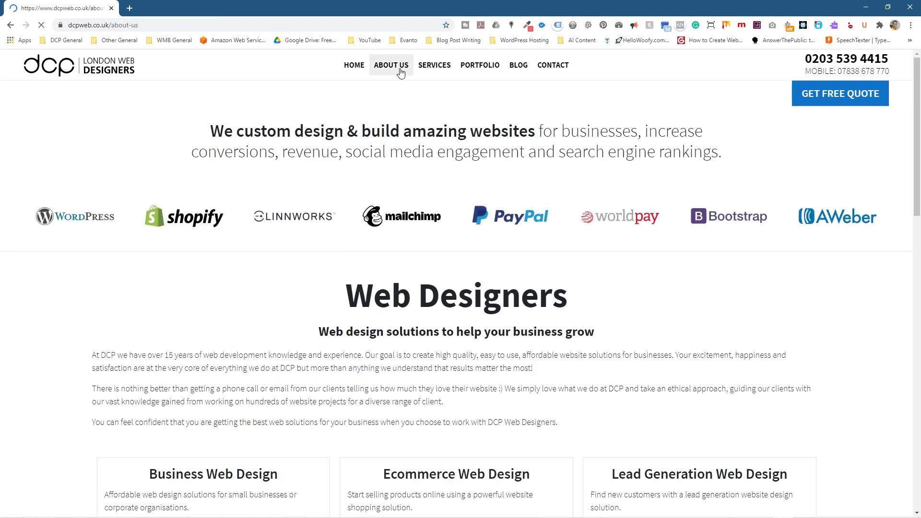
pyautogui.scroll(-15, 444, 229)
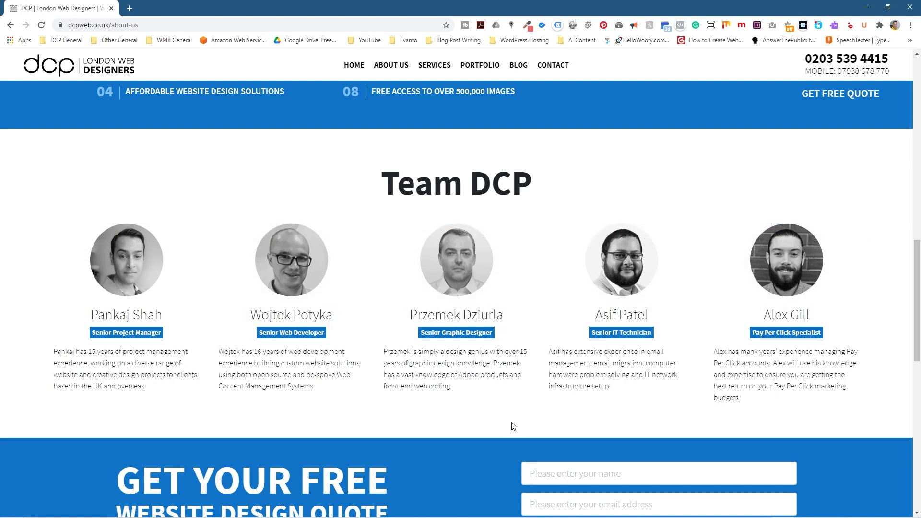
pyautogui.scroll(10, 511, 422)
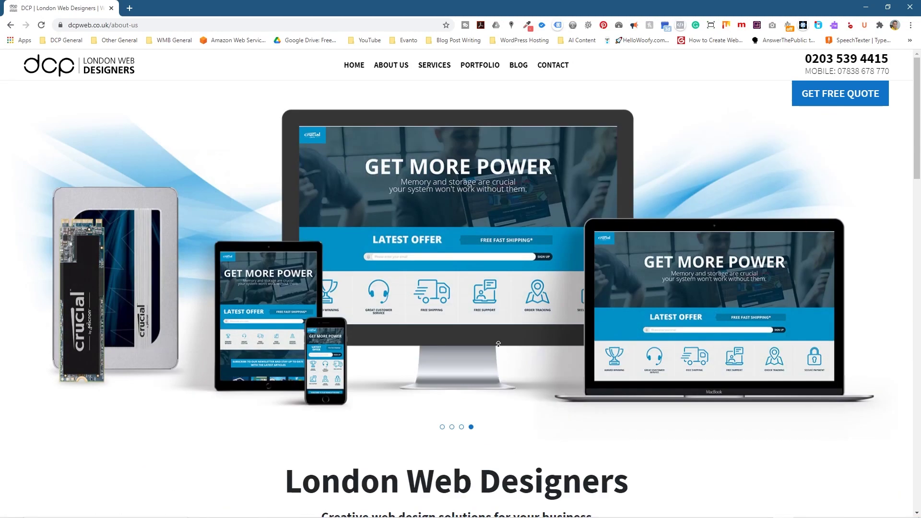
# - Open the website's blog and look through the available tutorial categories
pyautogui.click(520, 66)
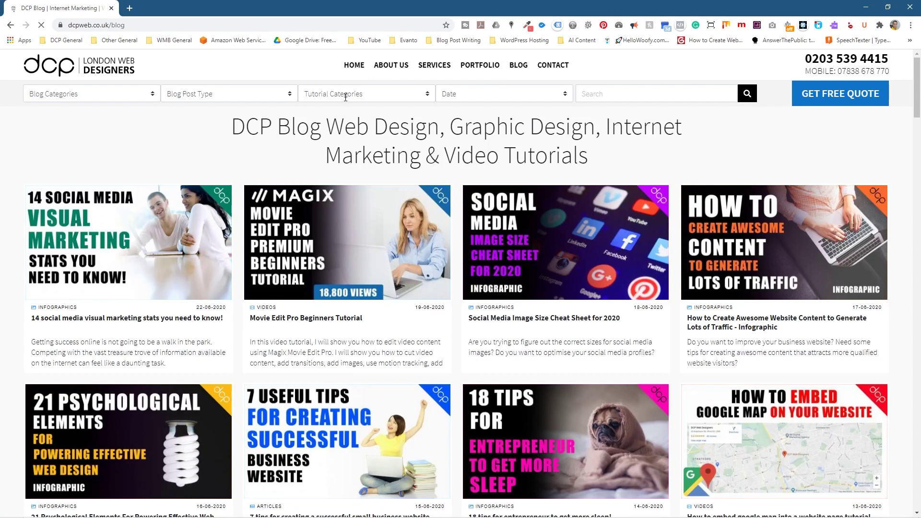
pyautogui.click(345, 94)
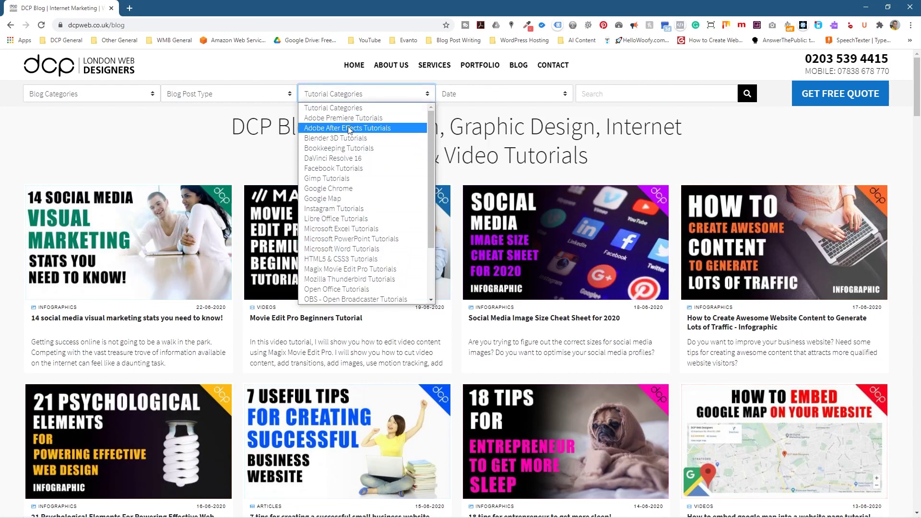
pyautogui.scroll(-3, 345, 226)
pyautogui.scroll(3, 344, 245)
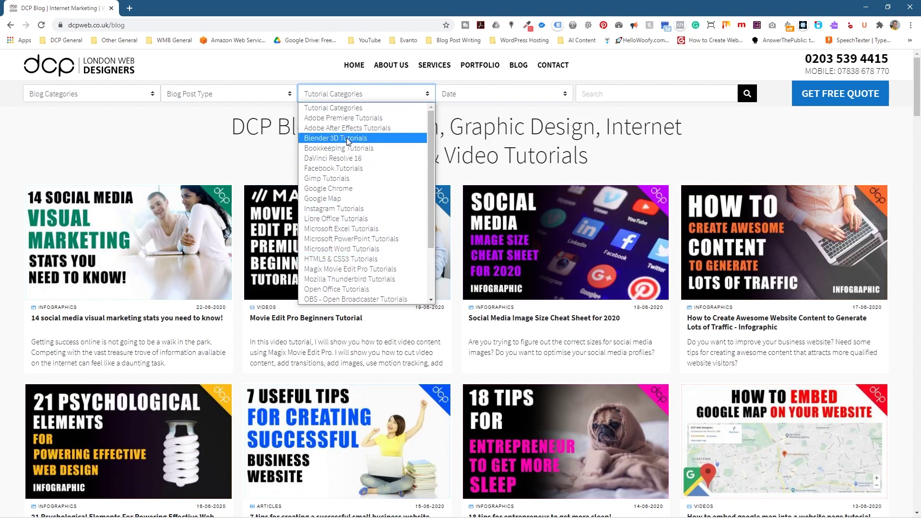
# - Filter the blog by Adobe Premiere Tutorials, followed by Adobe After Effects Tutorials
pyautogui.click(343, 118)
pyautogui.click(344, 100)
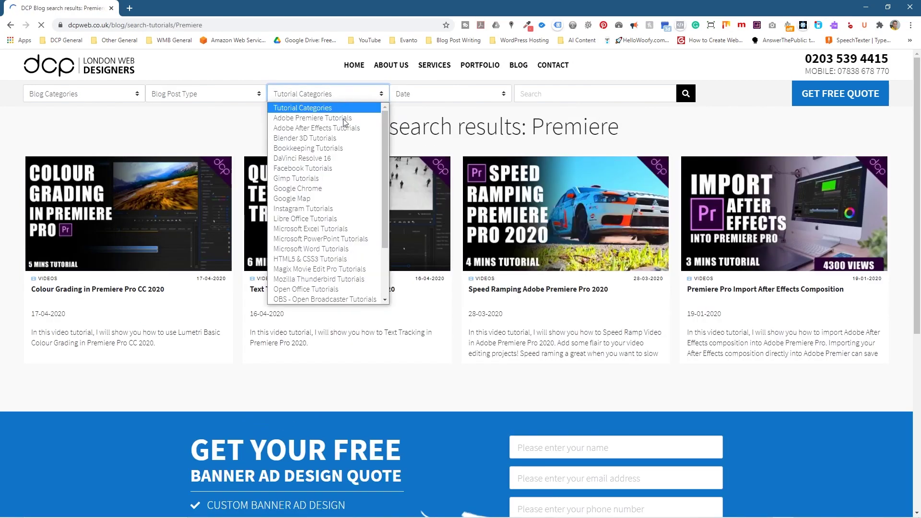
pyautogui.click(338, 128)
# - Look through the Facebook Tutorials category and switch the blog filter to Microsoft Excel Tutorials
pyautogui.click(332, 96)
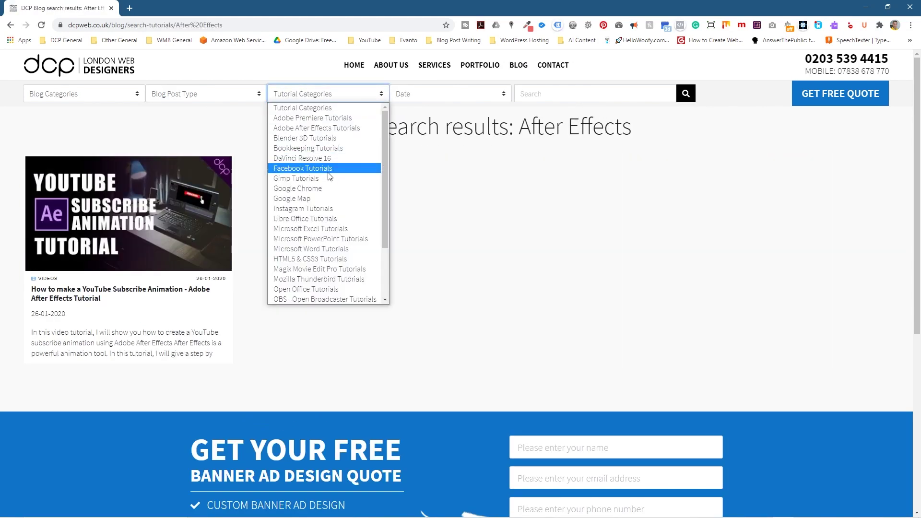
pyautogui.click(330, 168)
pyautogui.scroll(-10, 335, 144)
pyautogui.scroll(5, 340, 102)
pyautogui.click(340, 100)
pyautogui.click(330, 230)
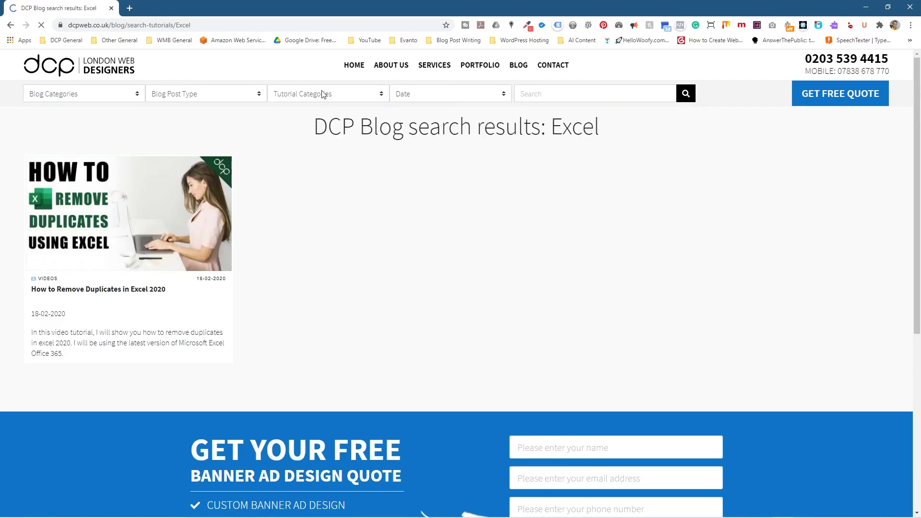
# - Filter the blog by Libre Office Tutorials and look through the listed videos
pyautogui.click(322, 94)
pyautogui.click(319, 219)
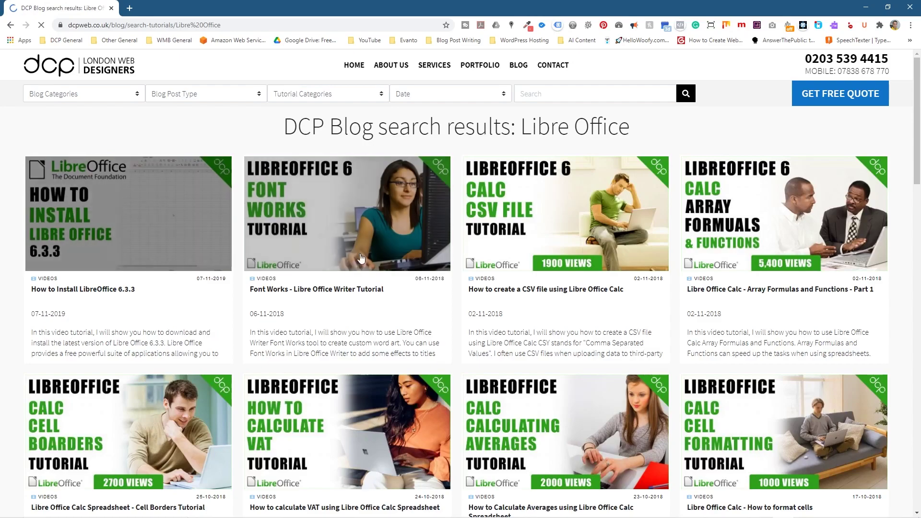
pyautogui.scroll(-15, 347, 252)
pyautogui.scroll(12, 370, 262)
pyautogui.scroll(5, 370, 262)
# - Minimise the browser window to return to the desktop and leave the tutorial folder unselected
pyautogui.click(866, 7)
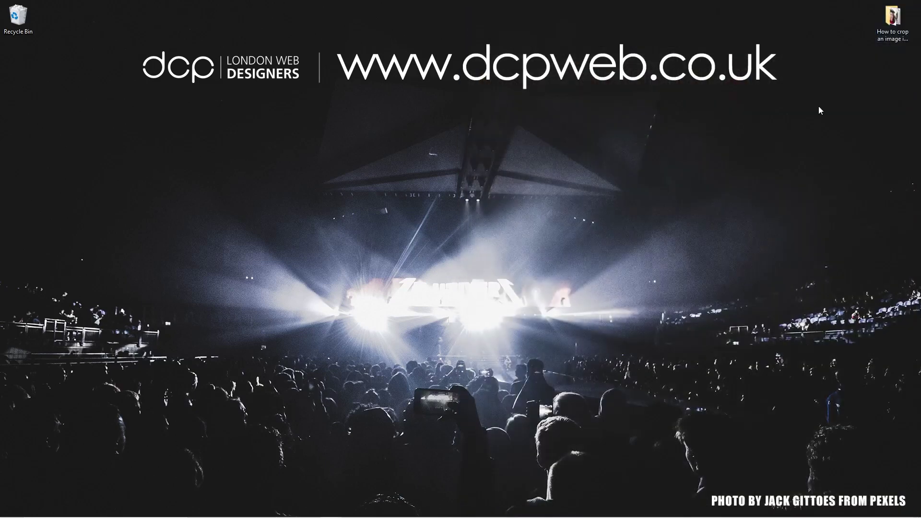
pyautogui.click(916, 7)
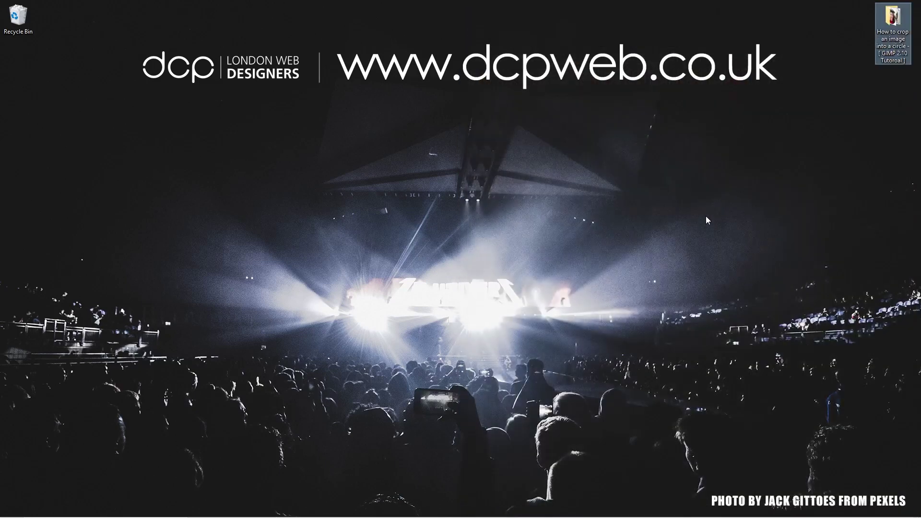
pyautogui.click(695, 252)
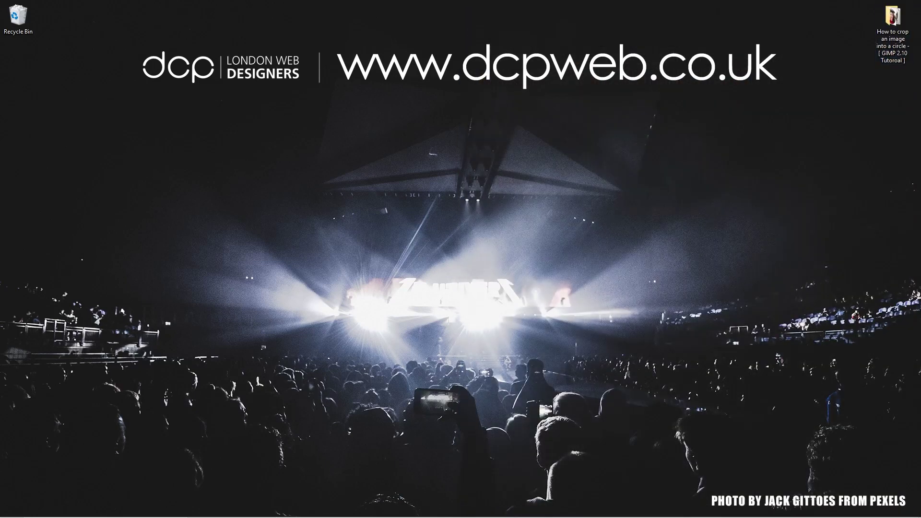